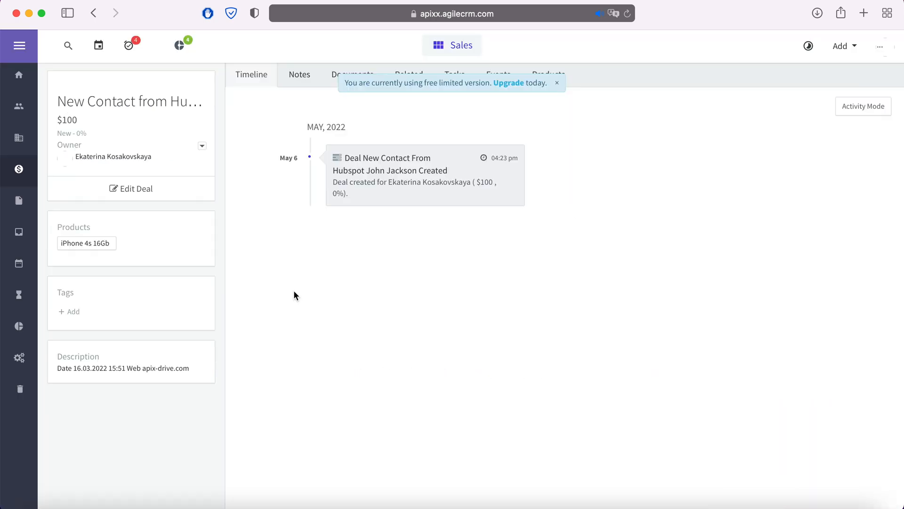
Step: Open the contact list in Agile CRM and view the record of the contact listed there
{"action": "left_click", "coordinate": [21, 108]}
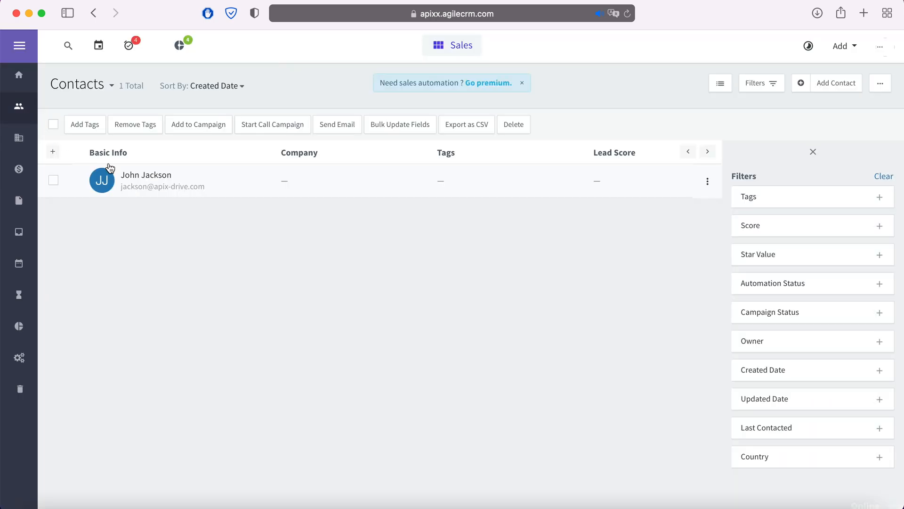
{"action": "left_click", "coordinate": [154, 175]}
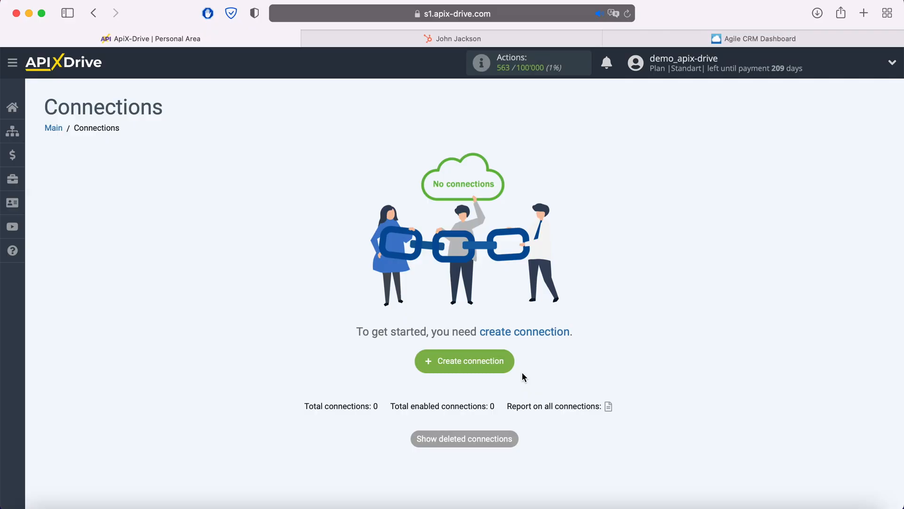
Step: Create a new ApiX-Drive connection with Hubspot as the data source system
{"action": "left_click", "coordinate": [504, 364]}
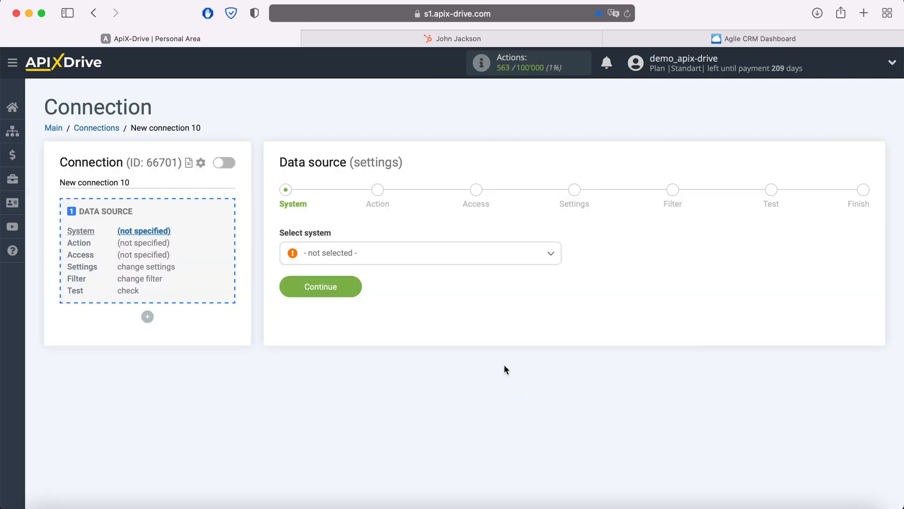
{"action": "left_click", "coordinate": [419, 258]}
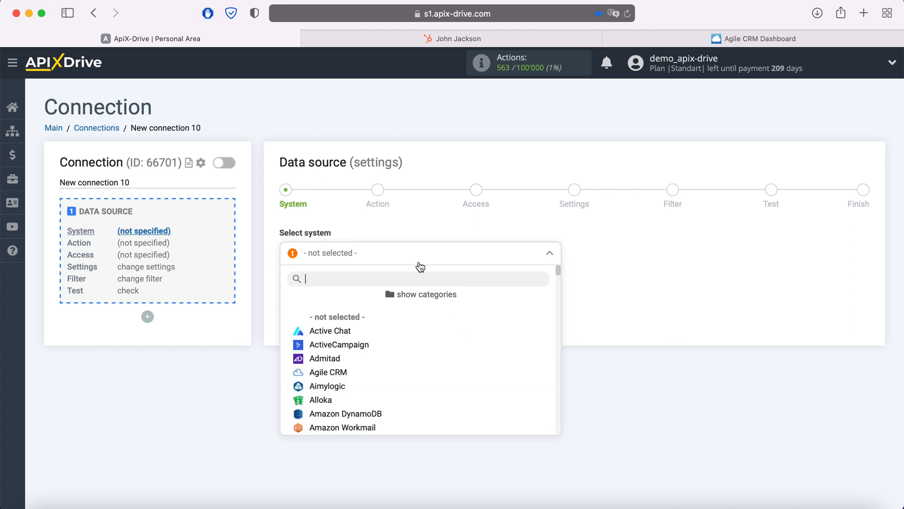
{"action": "scroll", "coordinate": [402, 366], "scroll_direction": "down", "scroll_amount": 15}
{"action": "scroll", "coordinate": [402, 365], "scroll_direction": "down", "scroll_amount": 10}
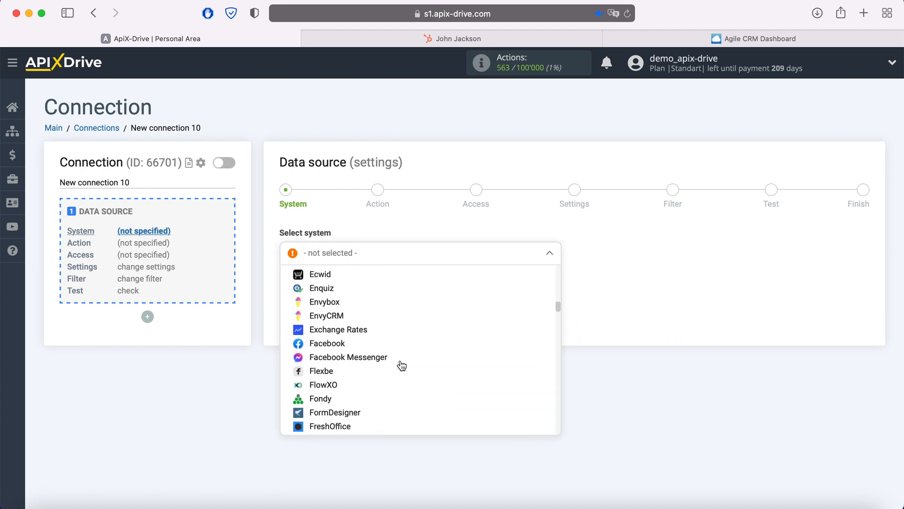
{"action": "left_click", "coordinate": [325, 369]}
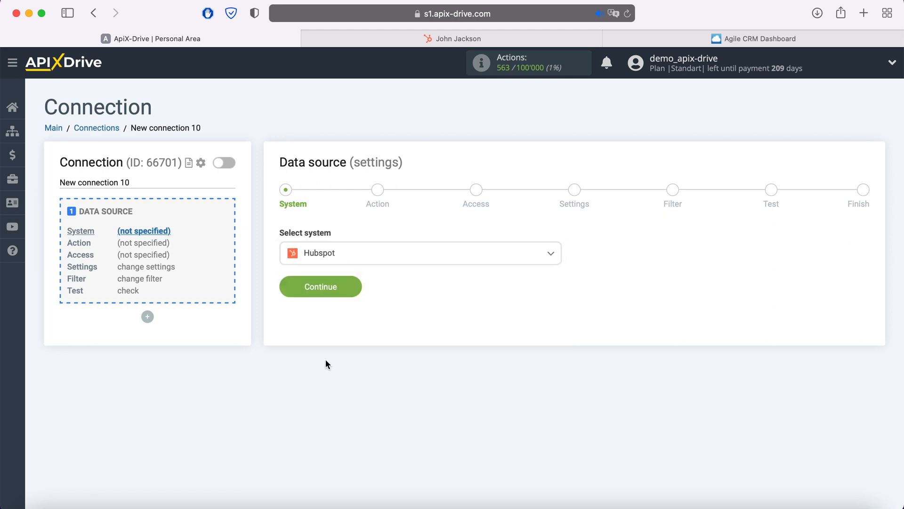
{"action": "left_click", "coordinate": [356, 289]}
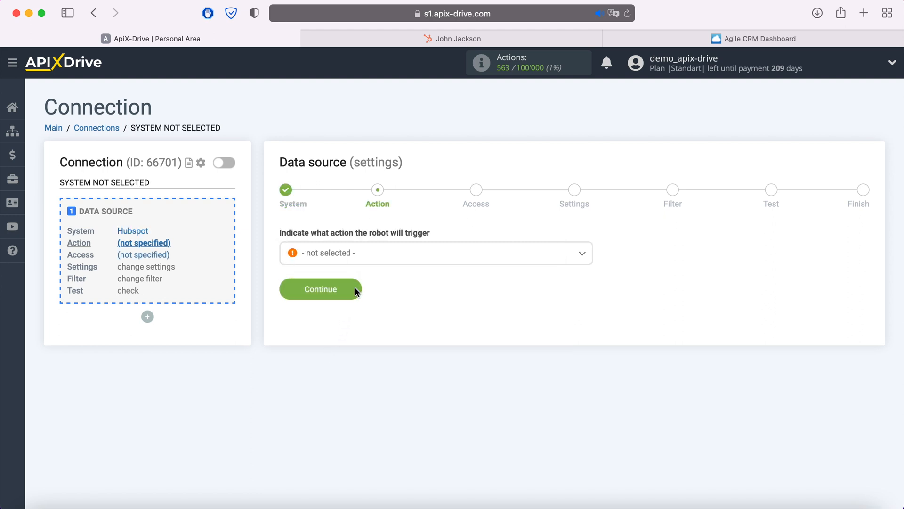
Step: Set the data source action to Get Contacts (new) and proceed to account access
{"action": "left_click", "coordinate": [370, 261]}
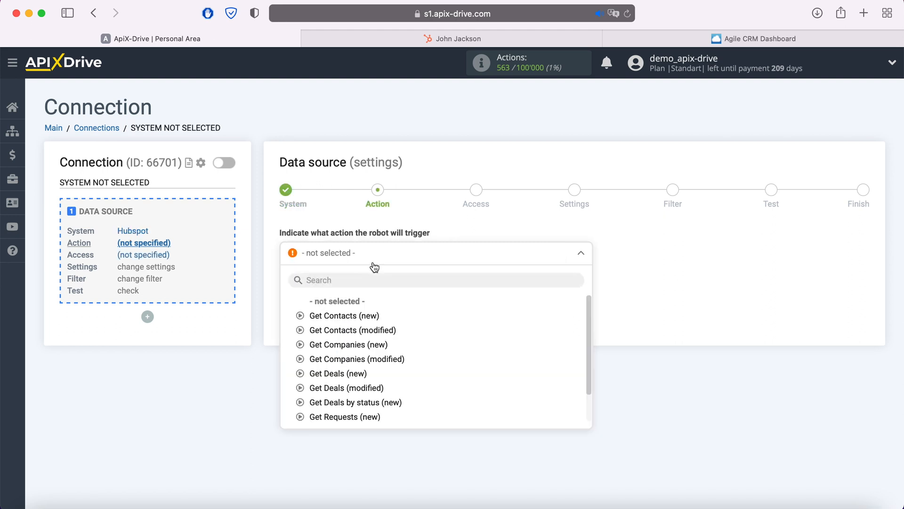
{"action": "left_click", "coordinate": [369, 315]}
{"action": "left_click", "coordinate": [354, 287]}
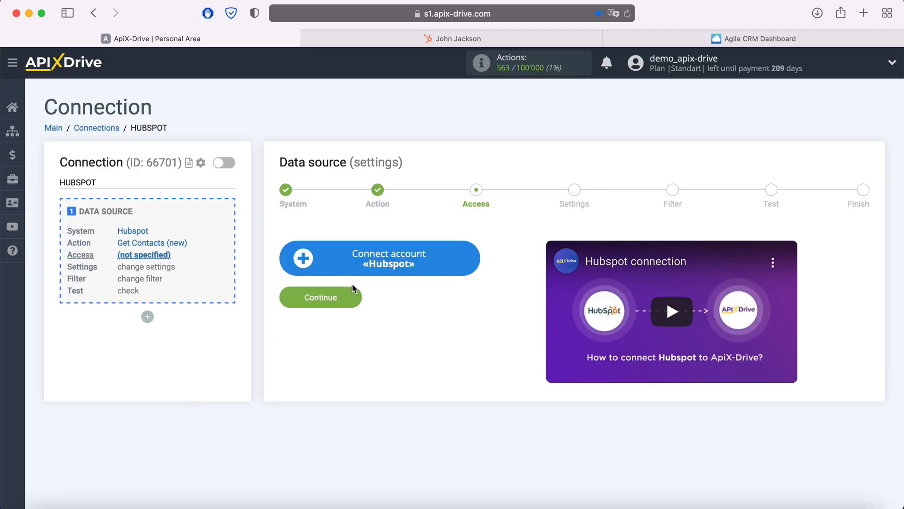
Step: Start connecting a Hubspot account, then switch to HubSpot and open its API key settings
{"action": "left_click", "coordinate": [473, 259]}
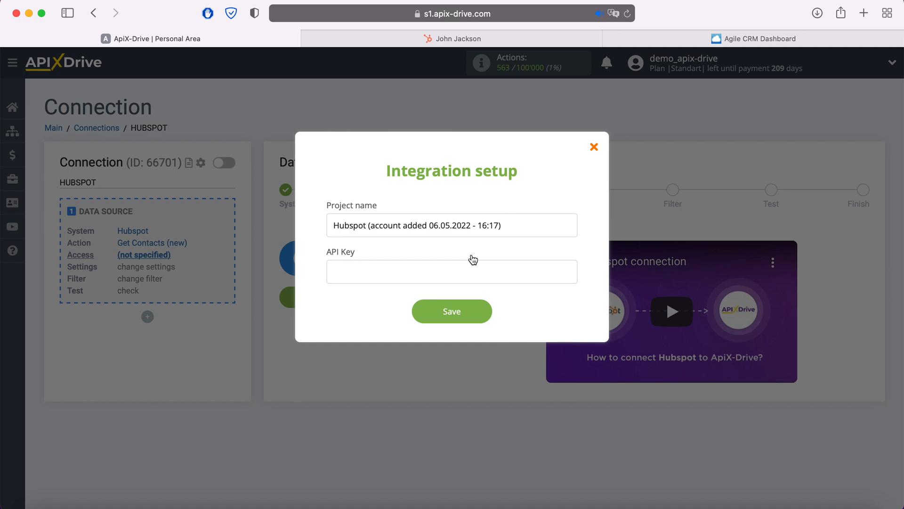
{"action": "left_click", "coordinate": [445, 40]}
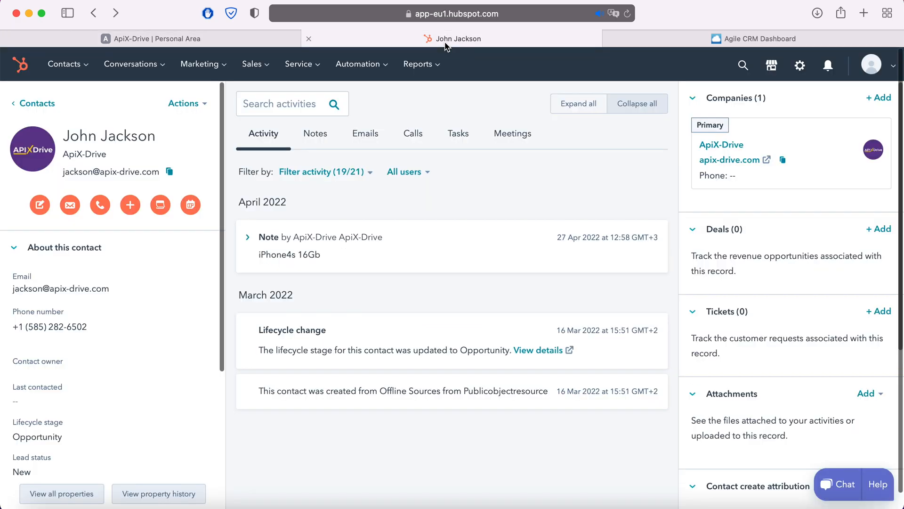
{"action": "left_click", "coordinate": [892, 66]}
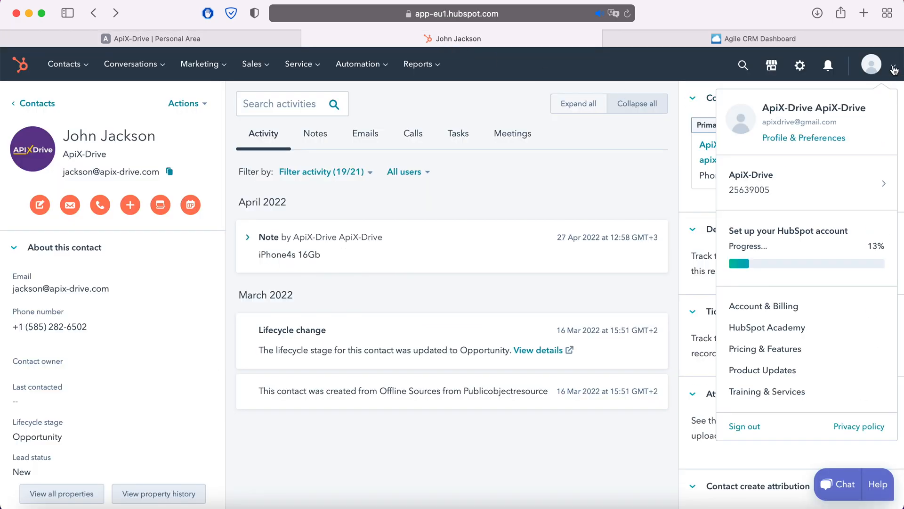
{"action": "left_click", "coordinate": [825, 137]}
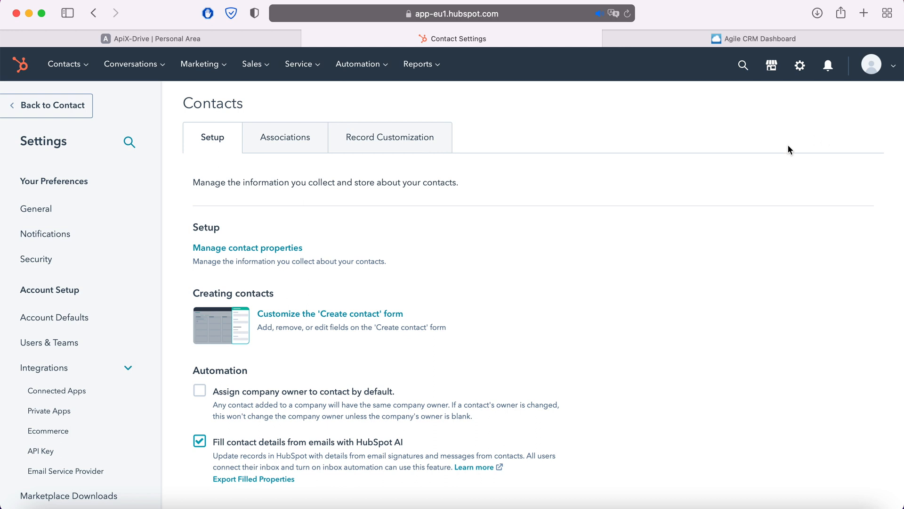
{"action": "left_click", "coordinate": [55, 450]}
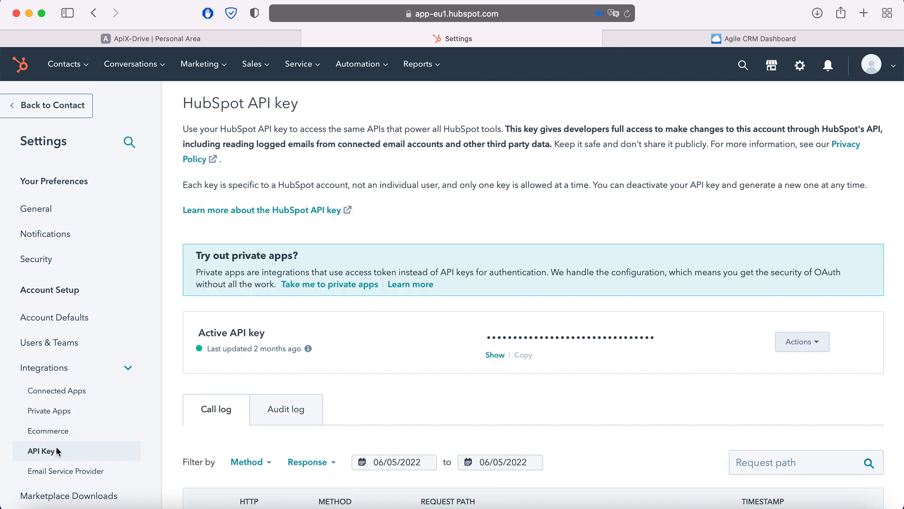
Step: Reveal the active HubSpot API key and copy it in full
{"action": "left_click", "coordinate": [495, 355]}
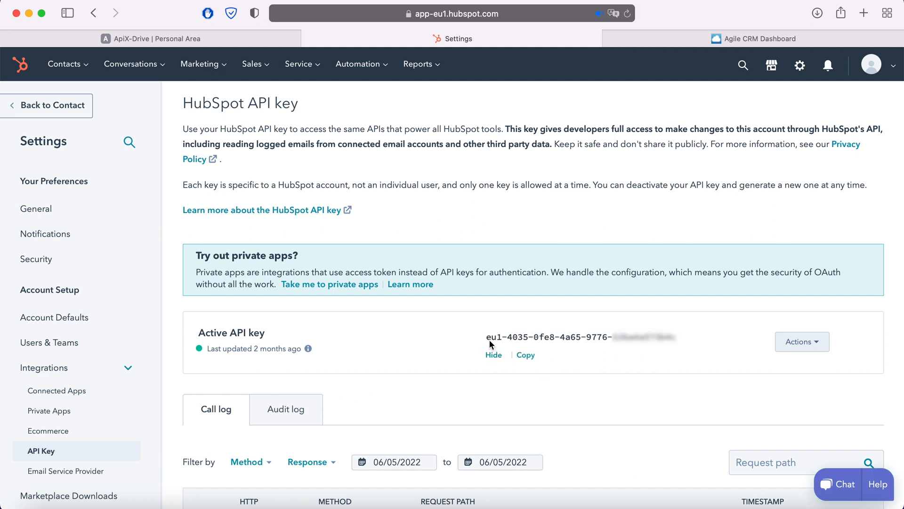
{"action": "left_click_drag", "start_coordinate": [486, 337], "coordinate": [651, 346]}
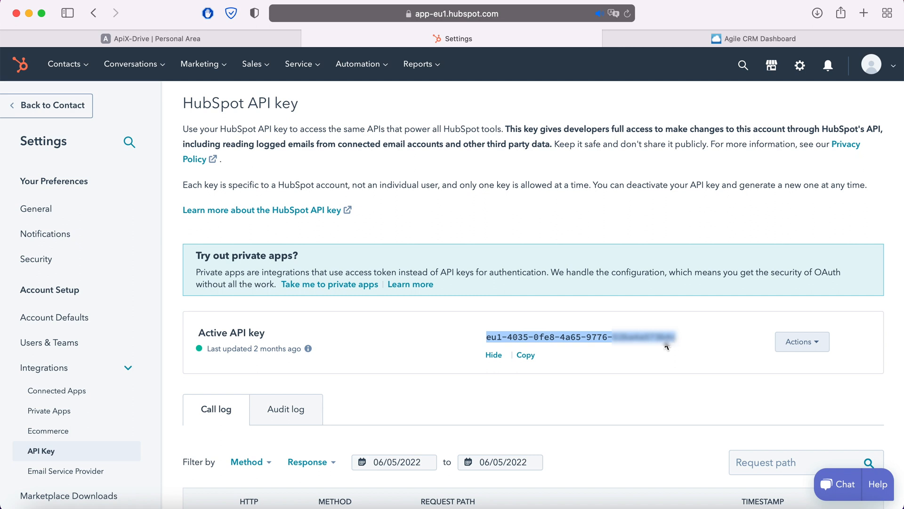
{"action": "right_click", "coordinate": [665, 344]}
{"action": "left_click", "coordinate": [684, 339]}
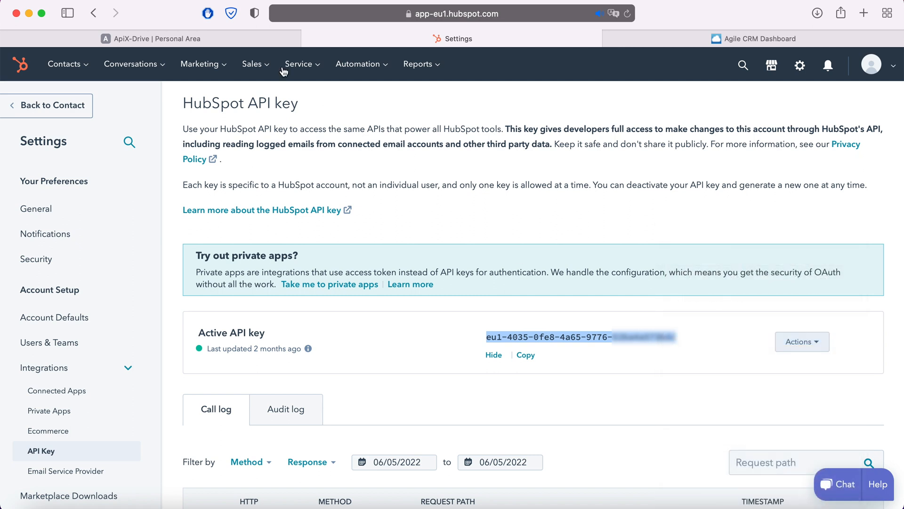
Step: Switch back to ApiX-Drive, paste the API key into the Hubspot integration setup and save it
{"action": "left_click", "coordinate": [226, 33]}
{"action": "right_click", "coordinate": [364, 266]}
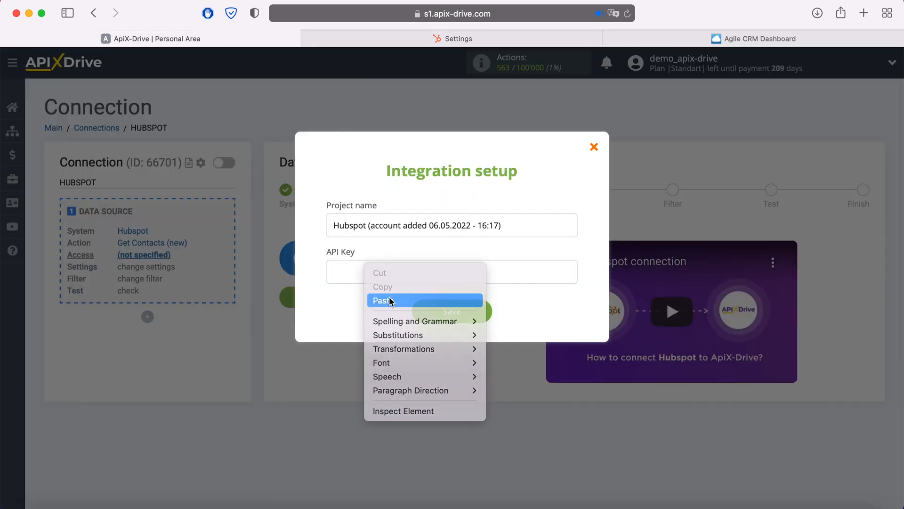
{"action": "left_click", "coordinate": [389, 295]}
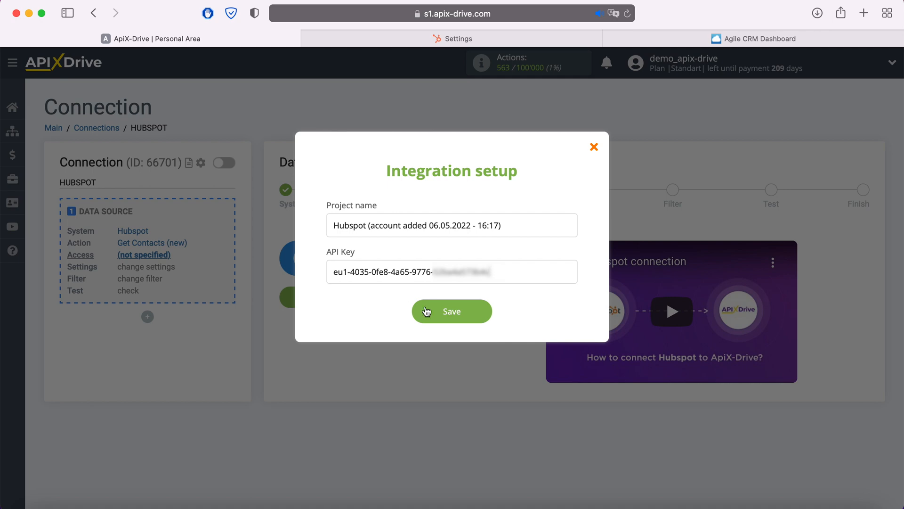
{"action": "left_click", "coordinate": [484, 314]}
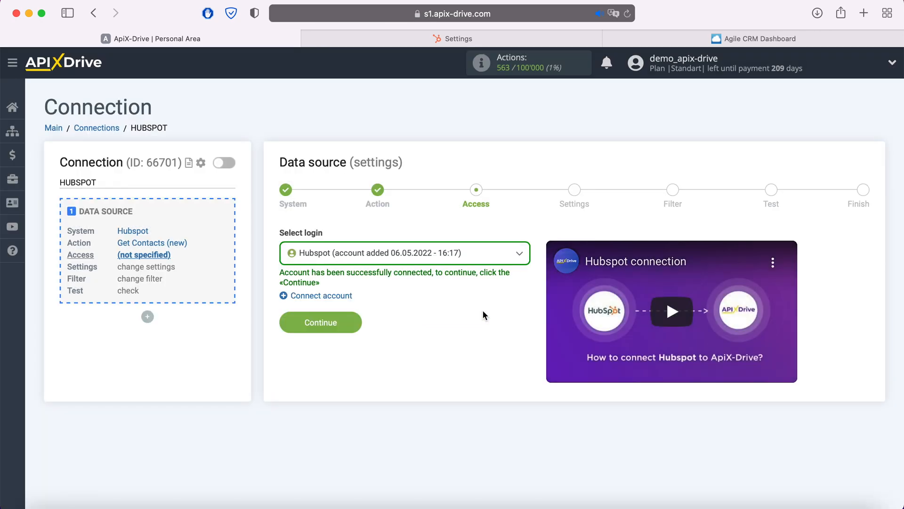
Step: Select the connected Hubspot account as the data source login and continue
{"action": "left_click", "coordinate": [471, 254]}
{"action": "left_click", "coordinate": [455, 331]}
{"action": "left_click", "coordinate": [359, 323]}
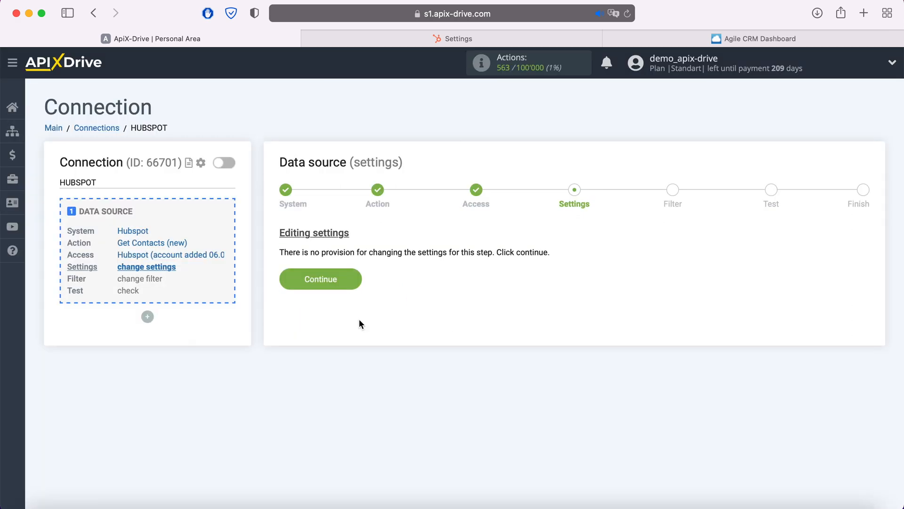
Step: Skip the source's settings and filter, review the Hubspot test data and complete the data source setup
{"action": "left_click", "coordinate": [356, 279]}
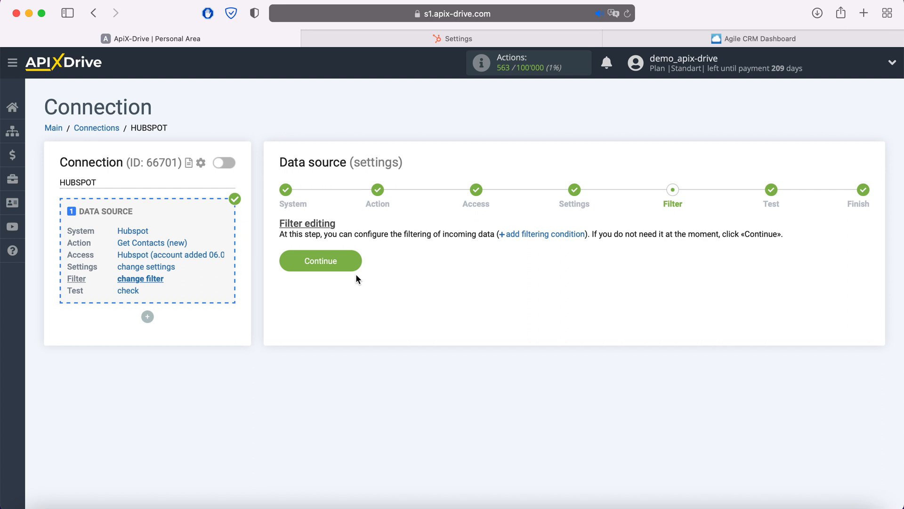
{"action": "left_click", "coordinate": [356, 261]}
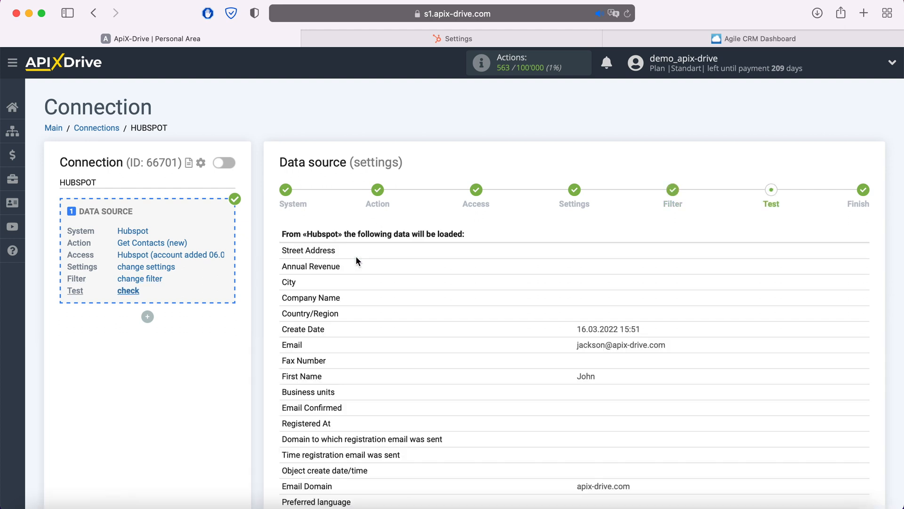
{"action": "scroll", "coordinate": [355, 256], "scroll_direction": "down", "scroll_amount": 10}
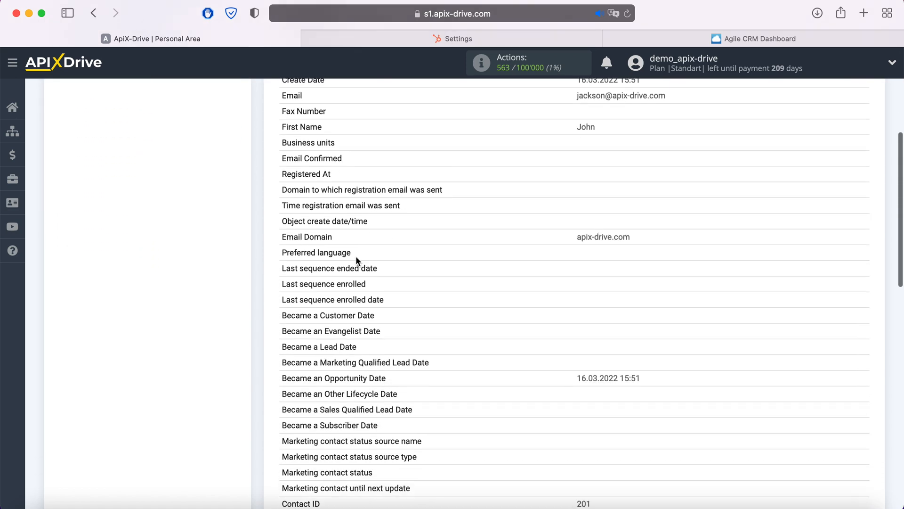
{"action": "scroll", "coordinate": [355, 256], "scroll_direction": "down", "scroll_amount": 4}
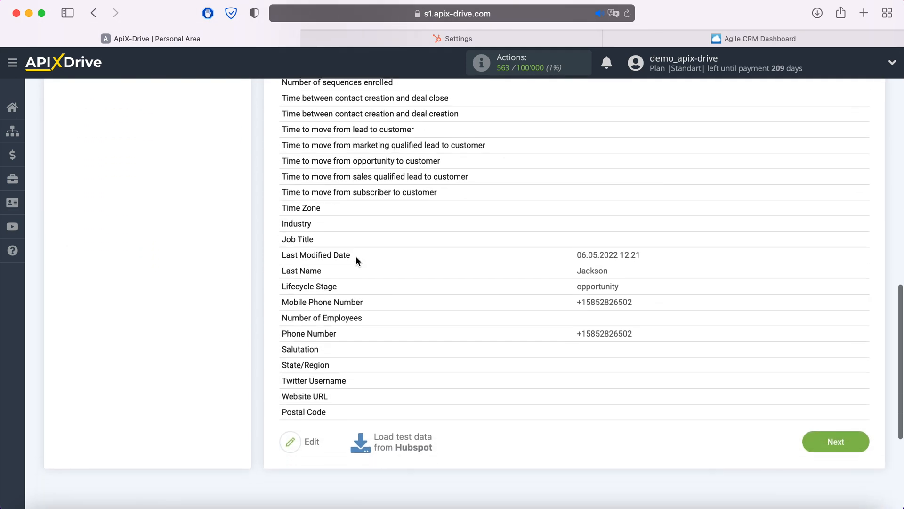
{"action": "left_click", "coordinate": [860, 436]}
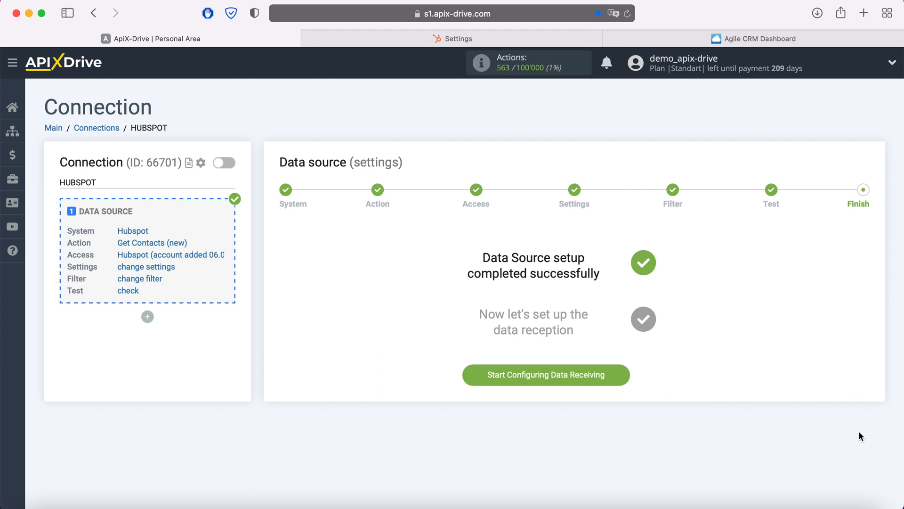
Step: Start configuring data receiving with Agile CRM as the data destination system
{"action": "left_click", "coordinate": [624, 375]}
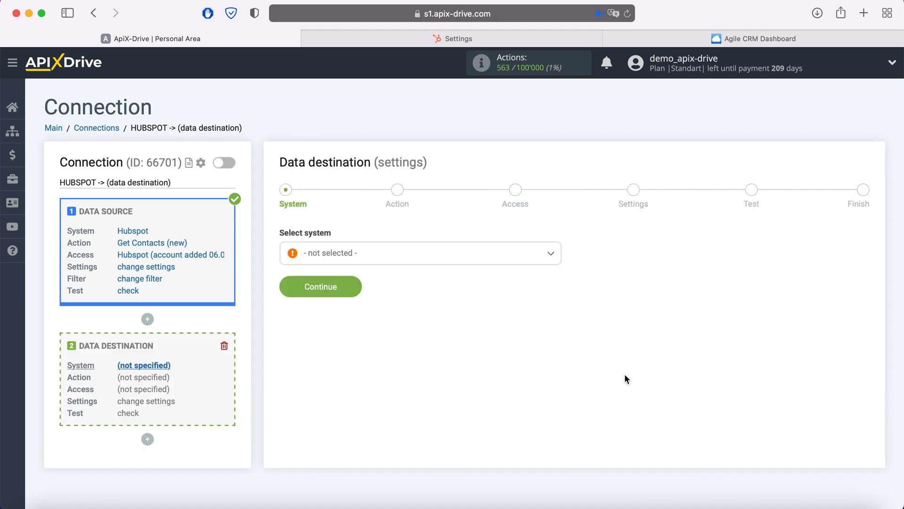
{"action": "left_click", "coordinate": [480, 264]}
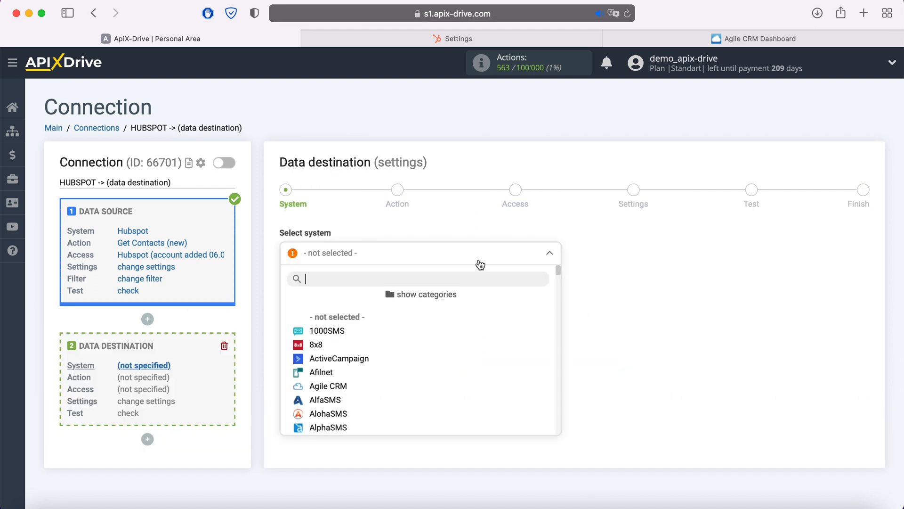
{"action": "left_click", "coordinate": [337, 383]}
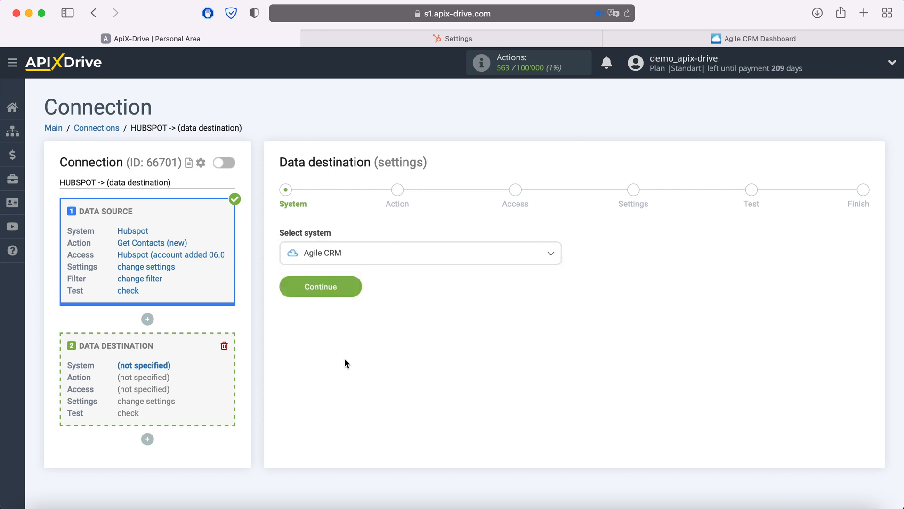
{"action": "left_click", "coordinate": [356, 289]}
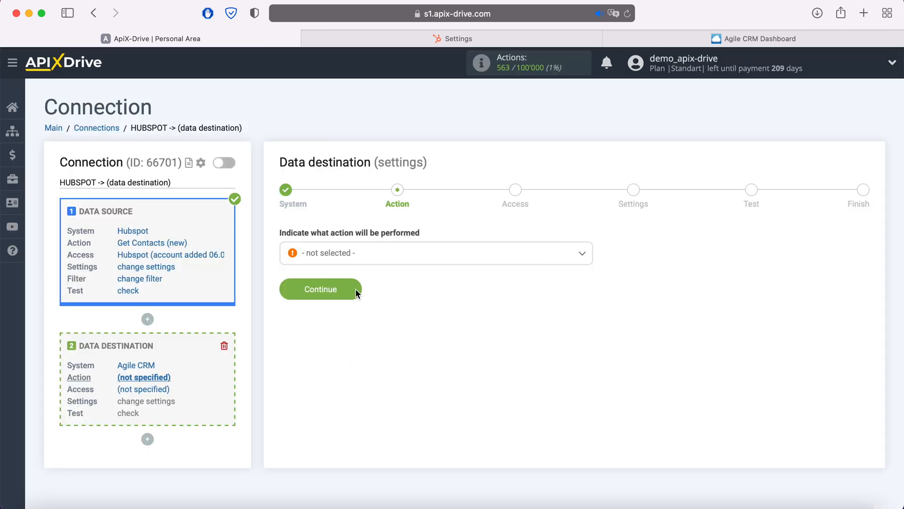
Step: Set the data destination action to Create Deal and proceed to account access
{"action": "left_click", "coordinate": [376, 255]}
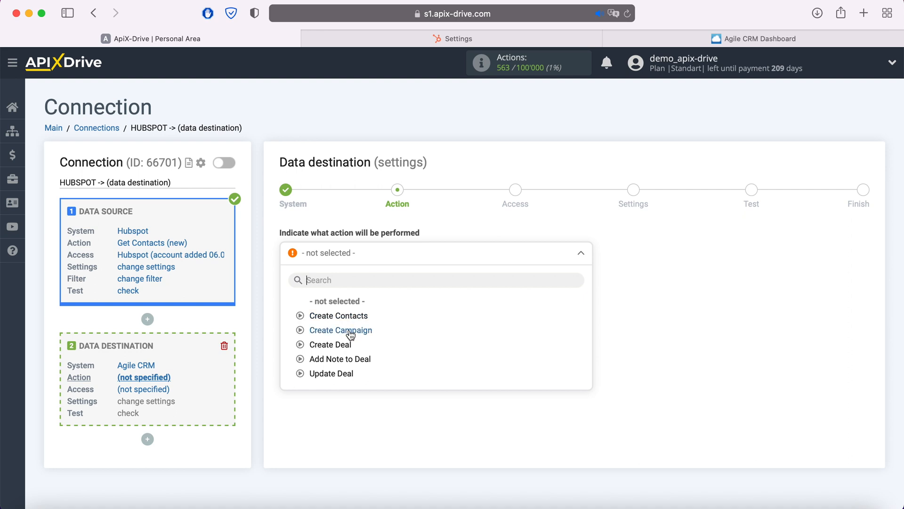
{"action": "left_click", "coordinate": [344, 345]}
{"action": "left_click", "coordinate": [355, 287]}
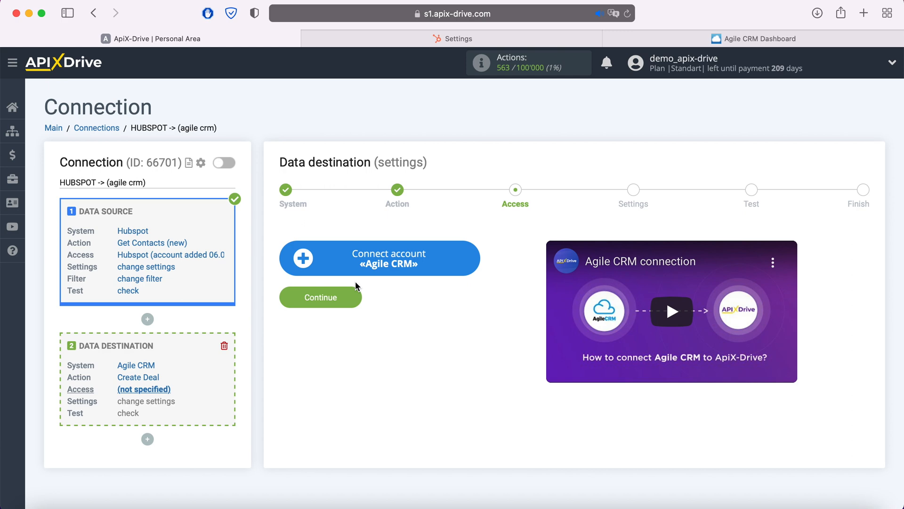
Step: Start connecting an Agile CRM account, copying the domain apixx from the Agile CRM page address and filling in the login e-mail
{"action": "left_click", "coordinate": [471, 258]}
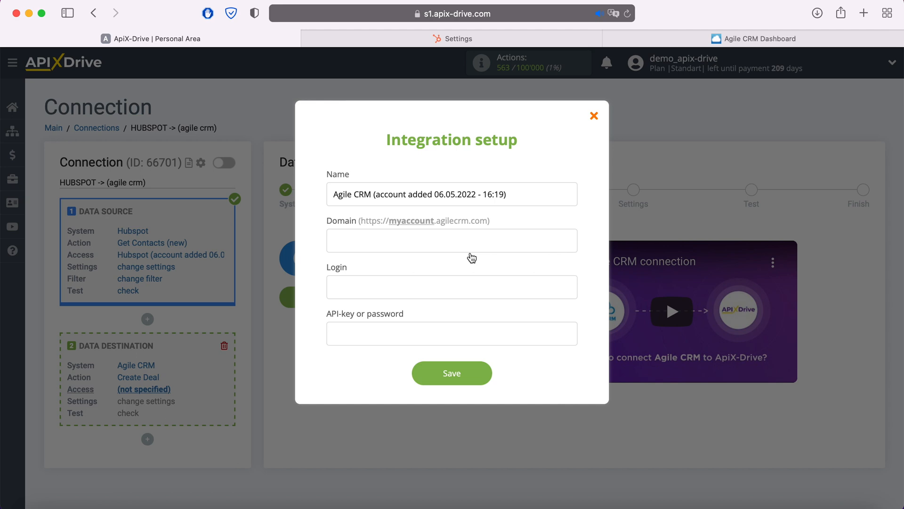
{"action": "left_click", "coordinate": [718, 41]}
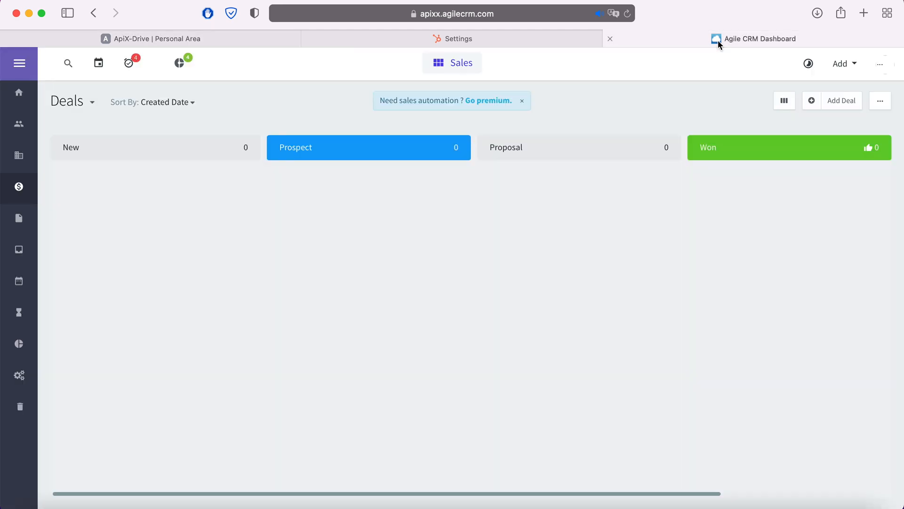
{"action": "left_click", "coordinate": [556, 10]}
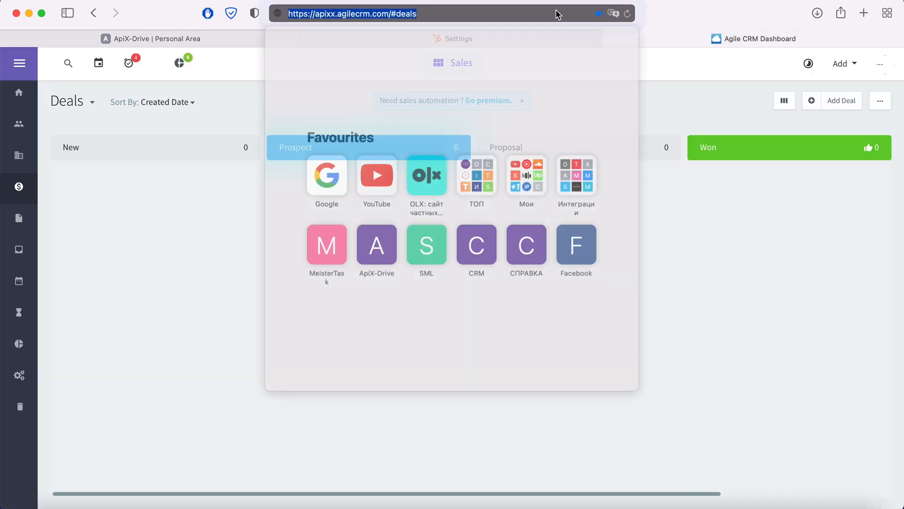
{"action": "left_click_drag", "start_coordinate": [310, 14], "coordinate": [329, 18]}
{"action": "right_click", "coordinate": [328, 18]}
{"action": "left_click", "coordinate": [343, 36]}
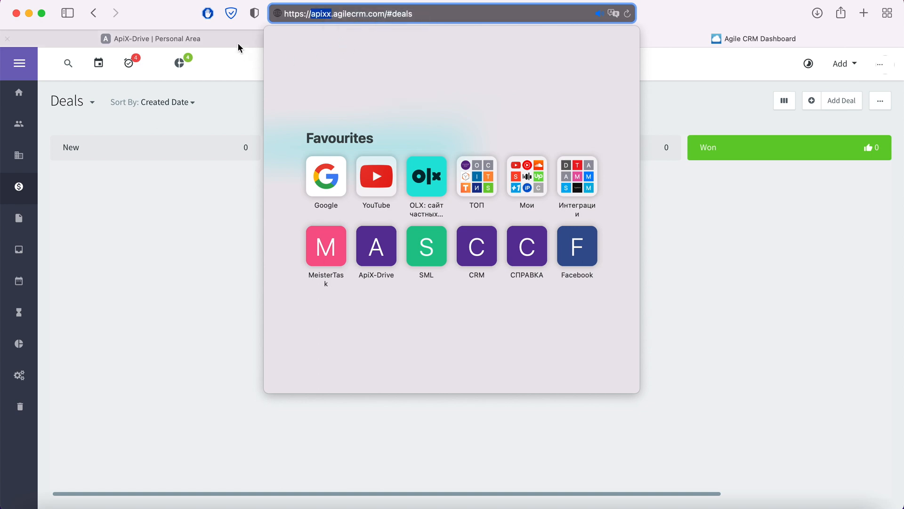
{"action": "left_click", "coordinate": [238, 45]}
{"action": "right_click", "coordinate": [355, 244]}
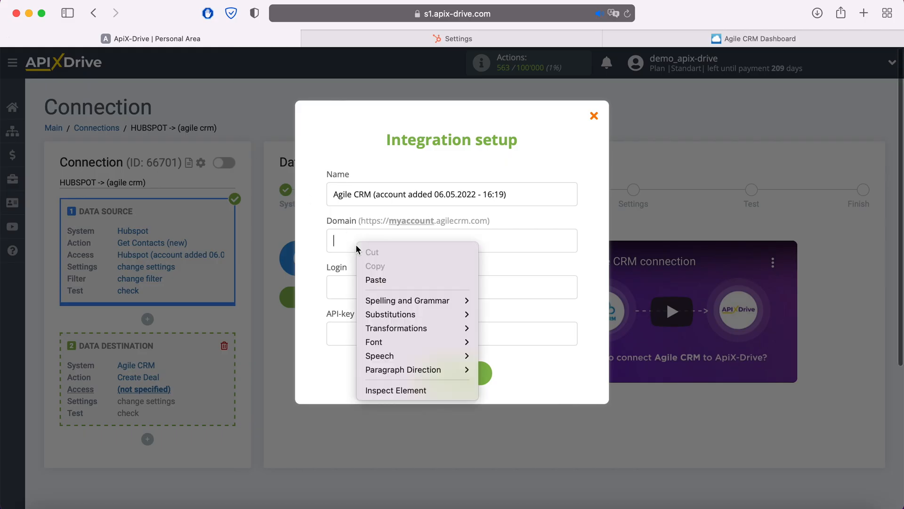
{"action": "left_click", "coordinate": [377, 278]}
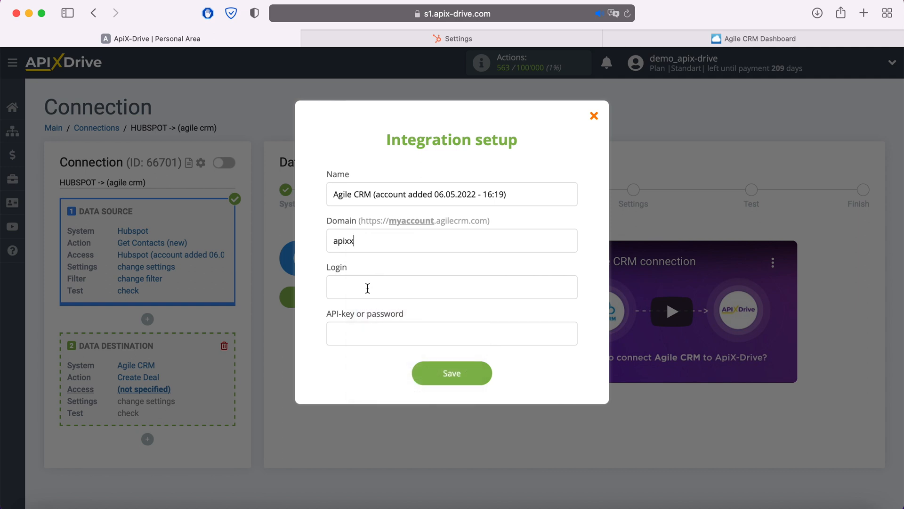
{"action": "right_click", "coordinate": [367, 288]}
{"action": "left_click", "coordinate": [398, 320]}
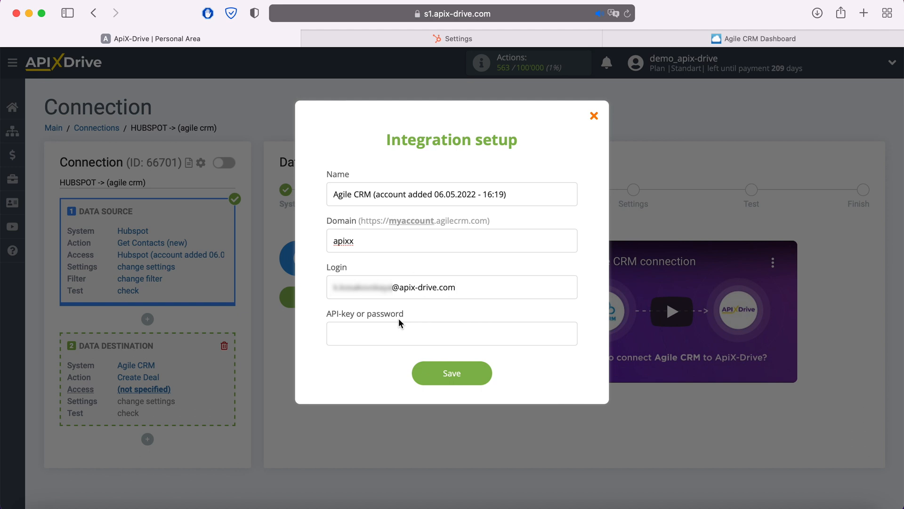
Step: Switch to Agile CRM and copy the REST API key from the Developers & API section of the admin settings
{"action": "left_click", "coordinate": [715, 38]}
{"action": "left_click", "coordinate": [882, 68]}
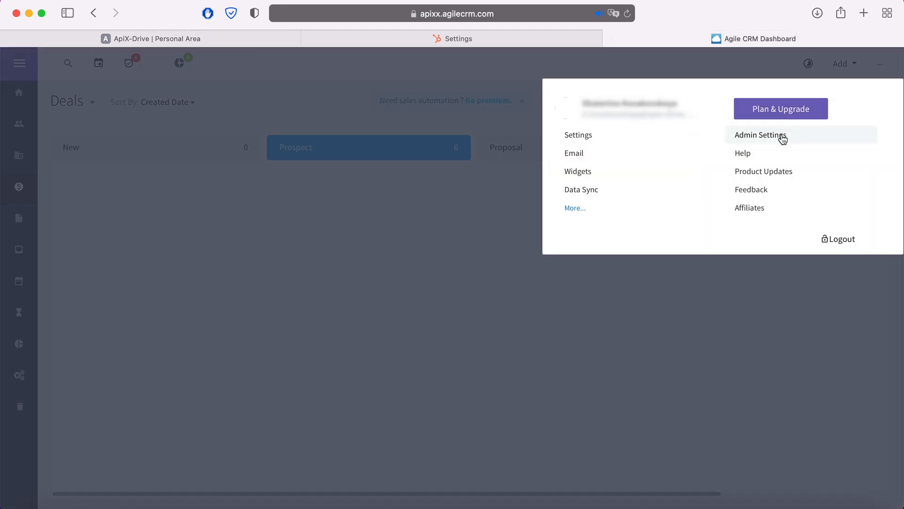
{"action": "left_click", "coordinate": [780, 136]}
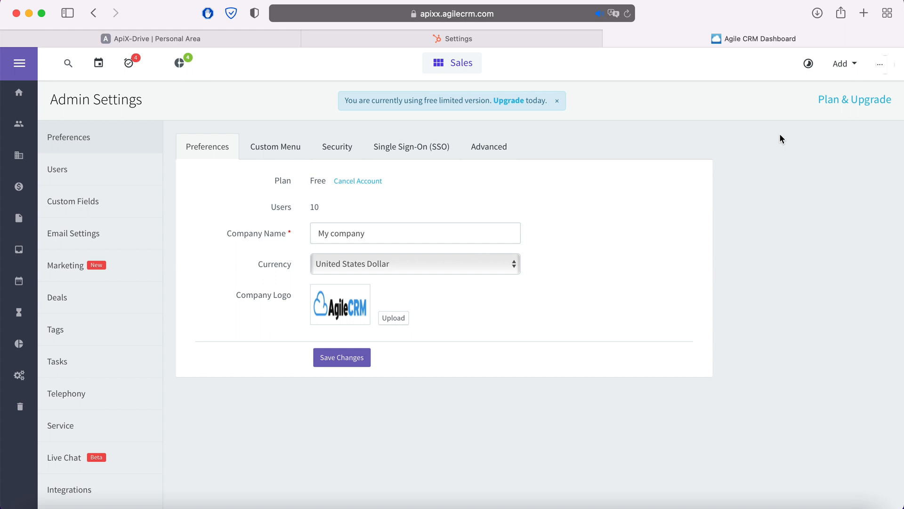
{"action": "scroll", "coordinate": [99, 306], "scroll_direction": "down", "scroll_amount": 5}
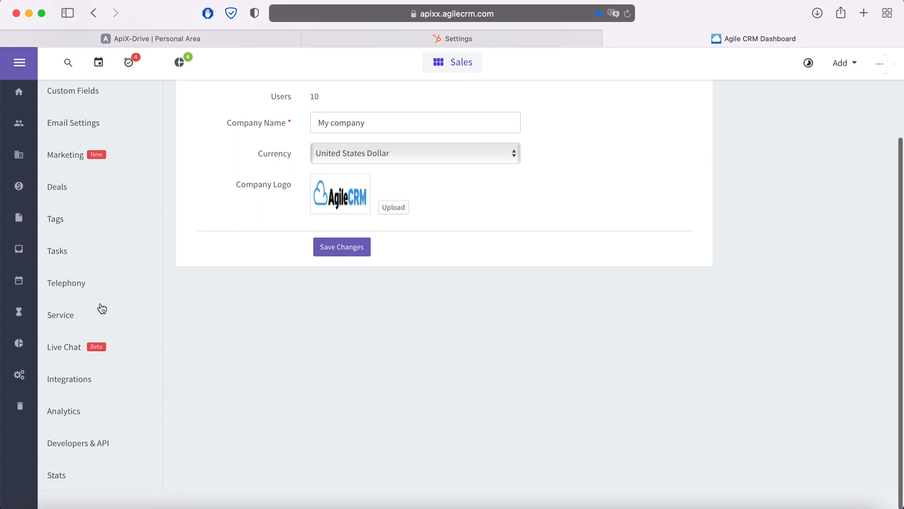
{"action": "left_click", "coordinate": [99, 443]}
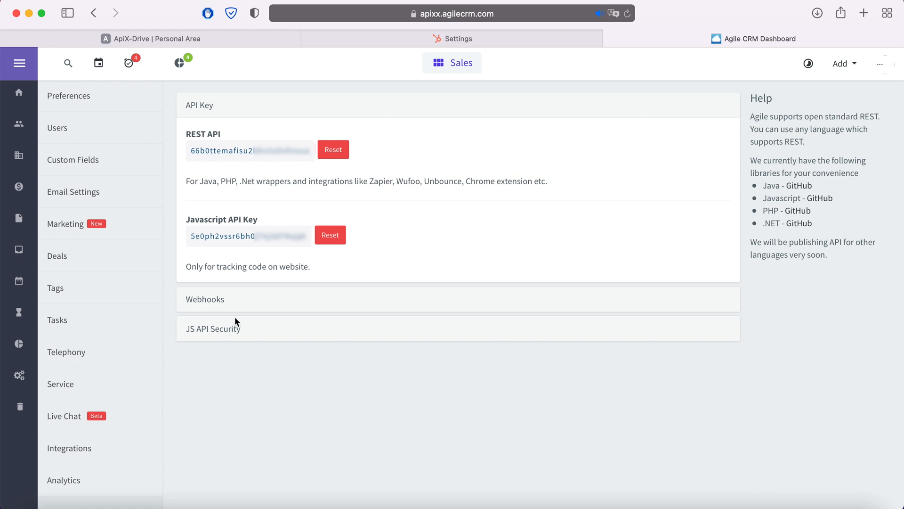
{"action": "left_click_drag", "start_coordinate": [190, 154], "coordinate": [309, 155]}
{"action": "right_click", "coordinate": [294, 147]}
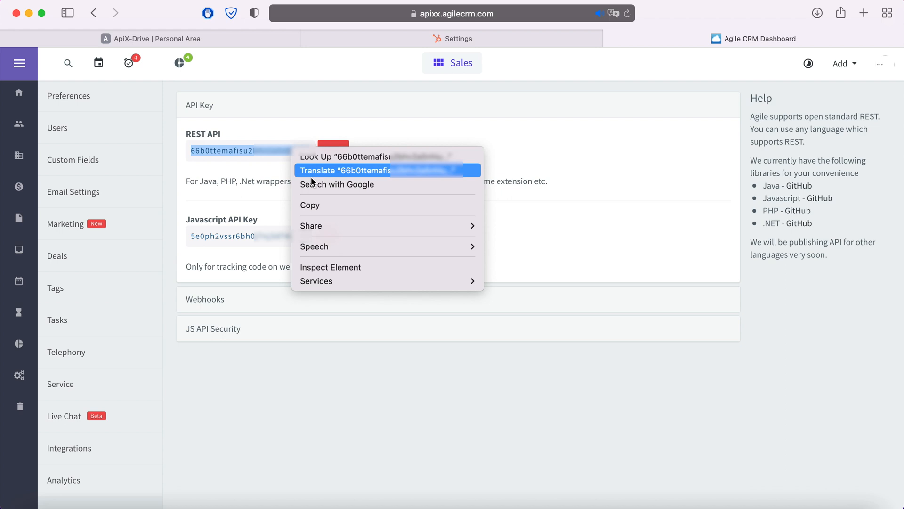
{"action": "left_click", "coordinate": [324, 202]}
Step: Return to ApiX-Drive, paste the API key into the Agile CRM integration setup and save the account
{"action": "left_click", "coordinate": [249, 40]}
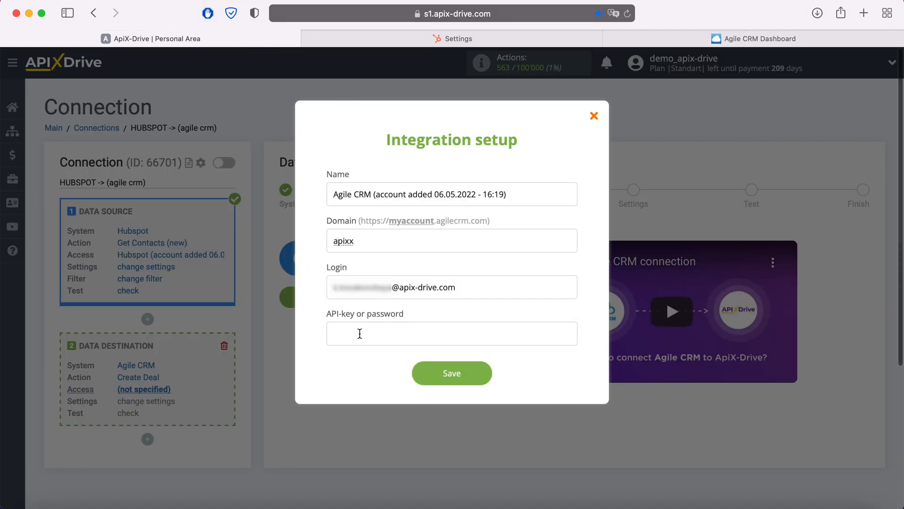
{"action": "right_click", "coordinate": [360, 333]}
{"action": "left_click", "coordinate": [379, 366]}
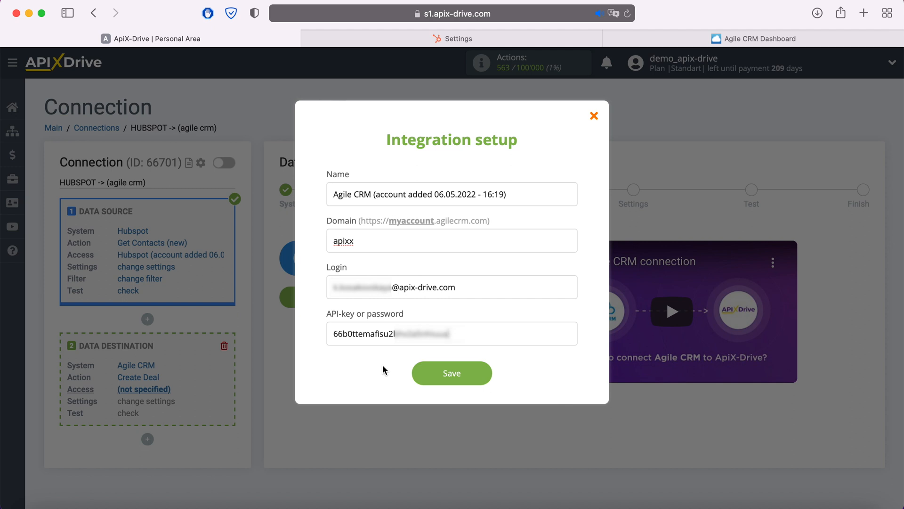
{"action": "left_click", "coordinate": [486, 377]}
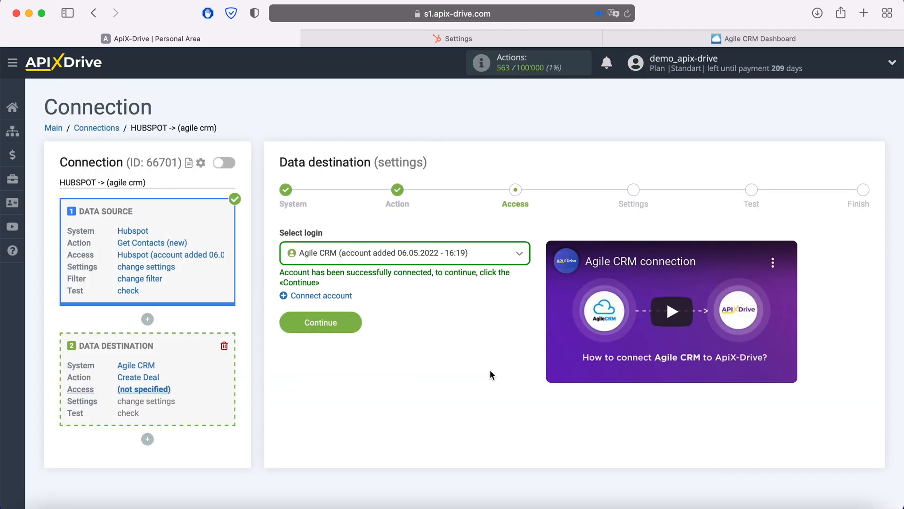
Step: Choose the newly connected Agile CRM account as the data destination login and continue to the settings
{"action": "left_click", "coordinate": [480, 258]}
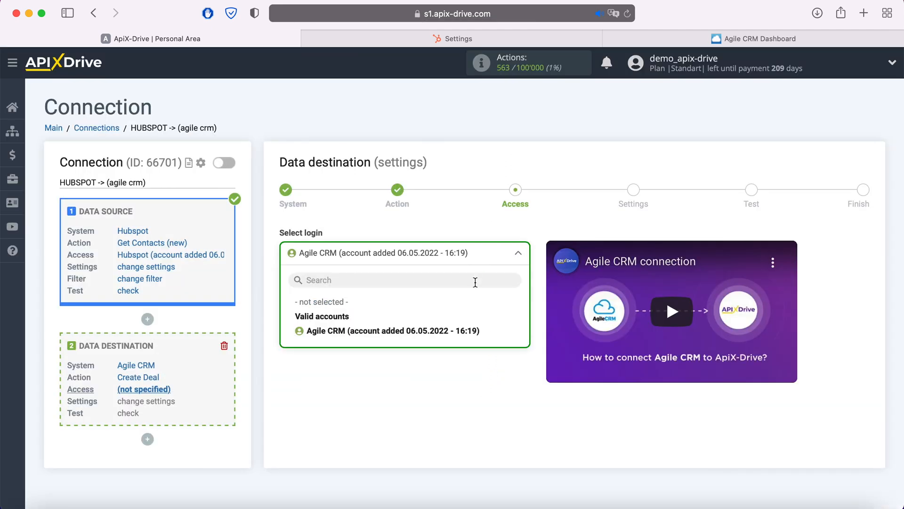
{"action": "left_click", "coordinate": [466, 333]}
{"action": "left_click", "coordinate": [357, 320]}
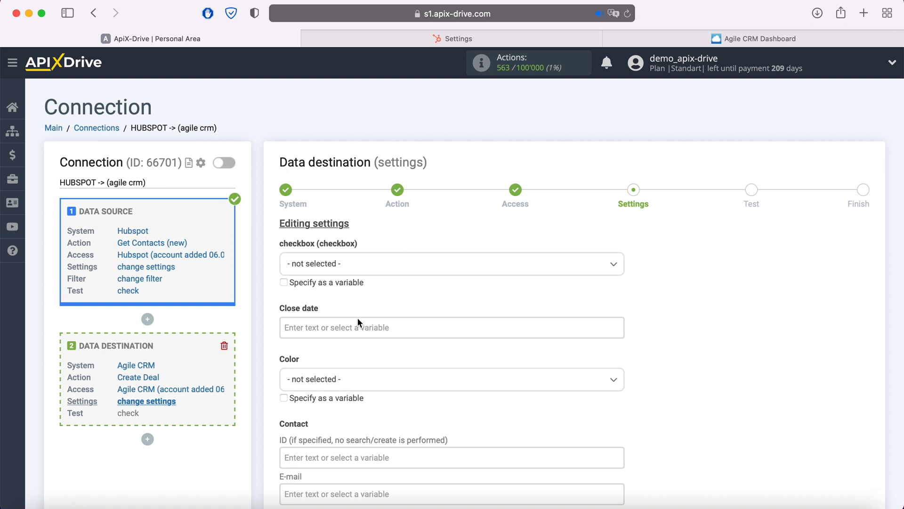
Step: Map the deal contact's E-mail field to the Hubspot Email variable
{"action": "scroll", "coordinate": [358, 318], "scroll_direction": "down", "scroll_amount": 5}
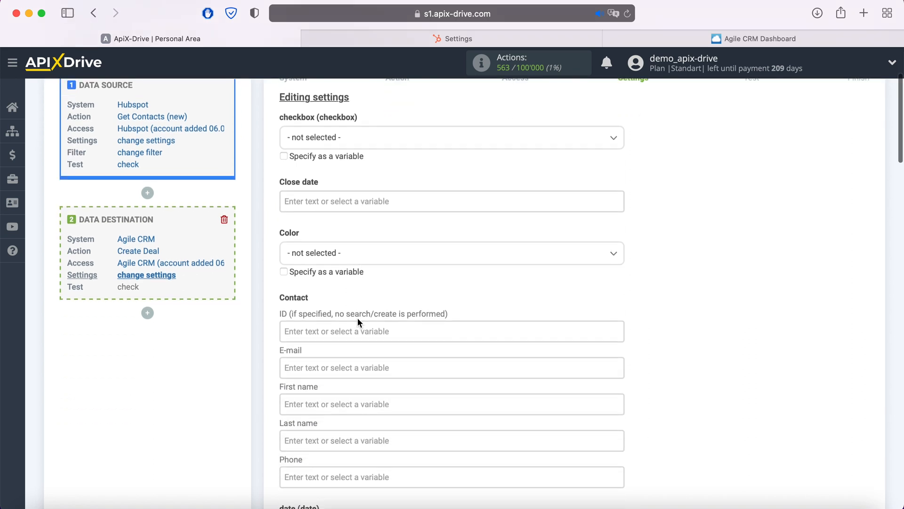
{"action": "left_click", "coordinate": [352, 363]}
{"action": "scroll", "coordinate": [538, 261], "scroll_direction": "down", "scroll_amount": 5}
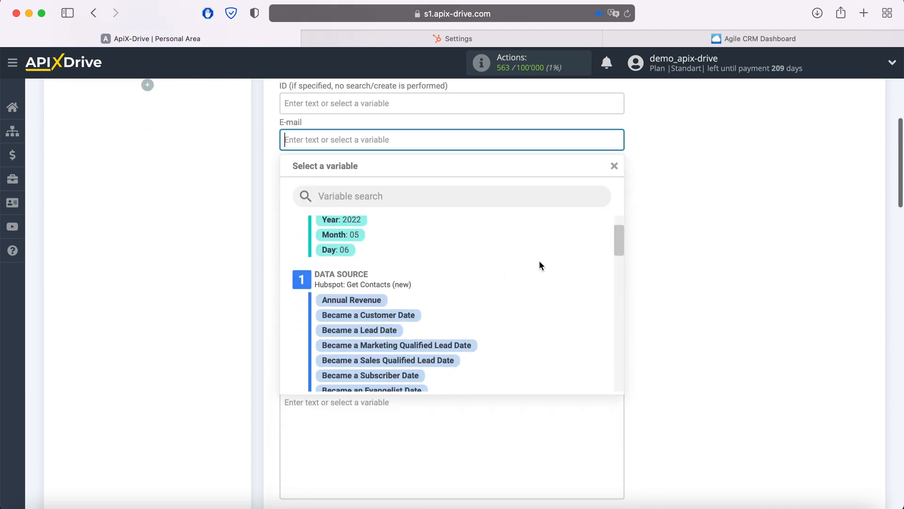
{"action": "scroll", "coordinate": [539, 265], "scroll_direction": "down", "scroll_amount": 4}
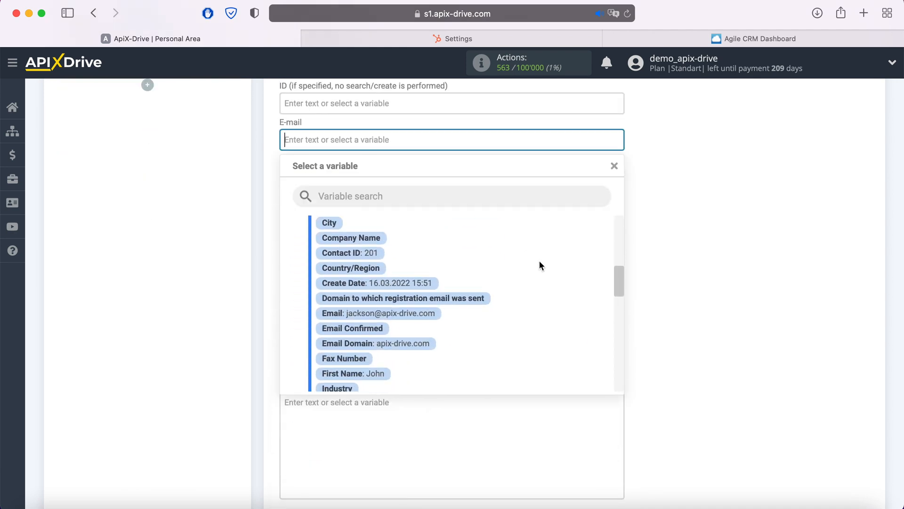
{"action": "left_click", "coordinate": [429, 294]}
Step: Map the deal contact's First name field to the Hubspot First Name variable
{"action": "left_click", "coordinate": [392, 176]}
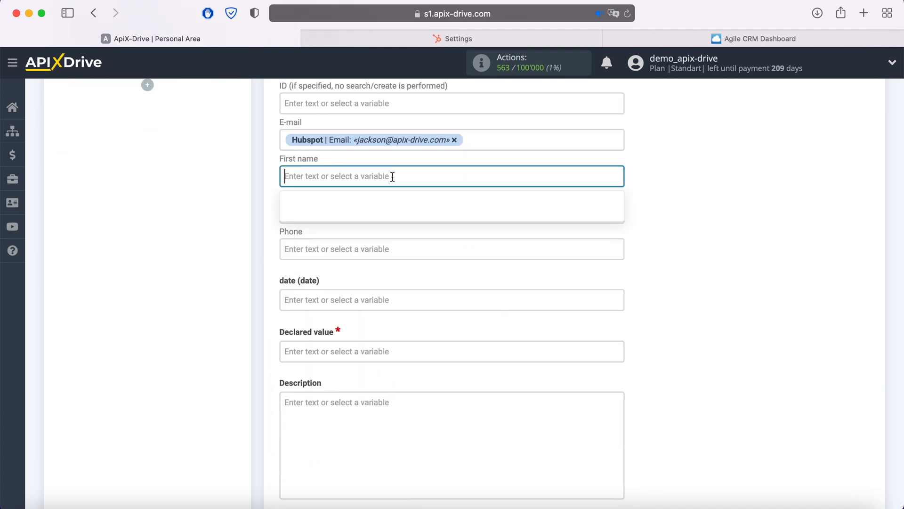
{"action": "scroll", "coordinate": [508, 270], "scroll_direction": "down", "scroll_amount": 6}
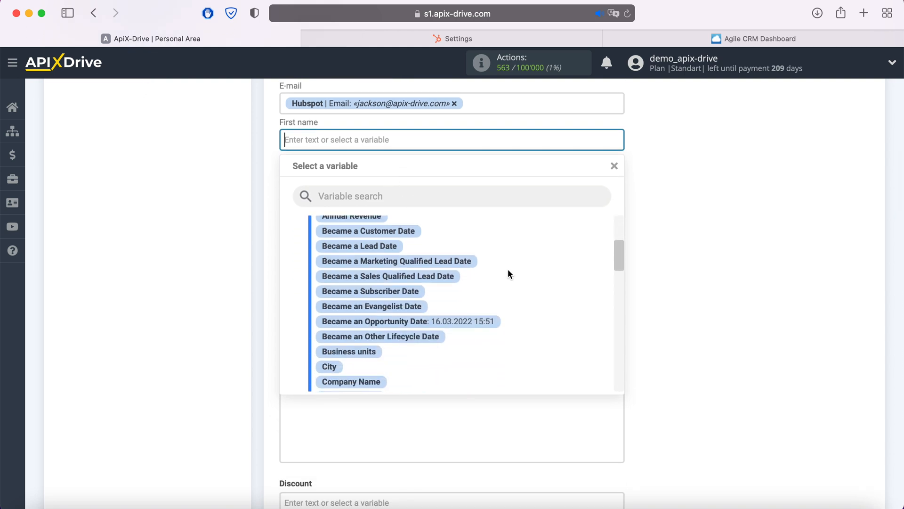
{"action": "scroll", "coordinate": [508, 274], "scroll_direction": "down", "scroll_amount": 5}
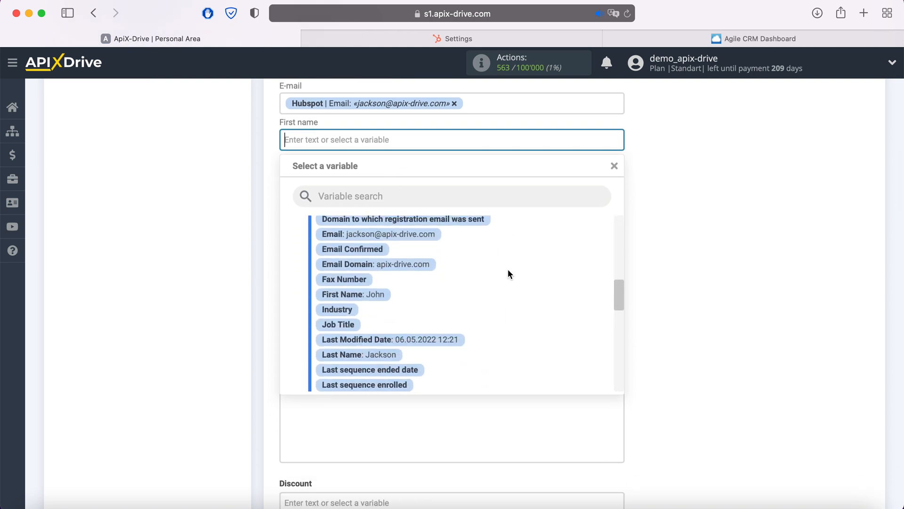
{"action": "left_click", "coordinate": [375, 292]}
Step: Map the deal contact's Last name field to the Hubspot Last Name variable
{"action": "left_click", "coordinate": [357, 177]}
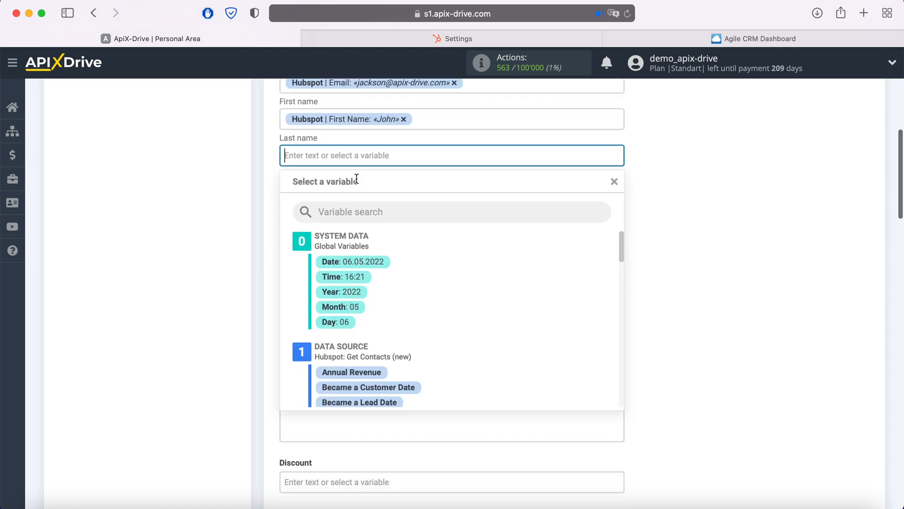
{"action": "scroll", "coordinate": [513, 314], "scroll_direction": "down", "scroll_amount": 2}
{"action": "scroll", "coordinate": [513, 315], "scroll_direction": "down", "scroll_amount": 2}
{"action": "scroll", "coordinate": [512, 315], "scroll_direction": "down", "scroll_amount": 5}
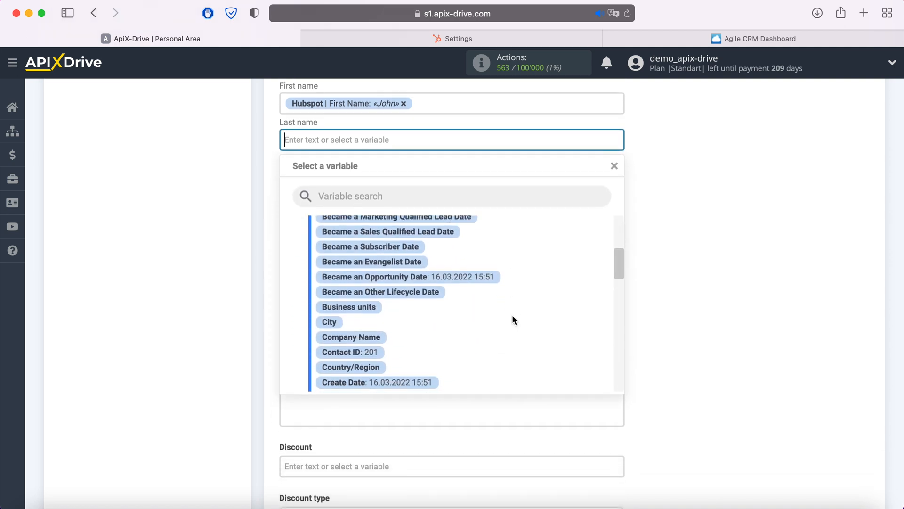
{"action": "scroll", "coordinate": [513, 320], "scroll_direction": "down", "scroll_amount": 4}
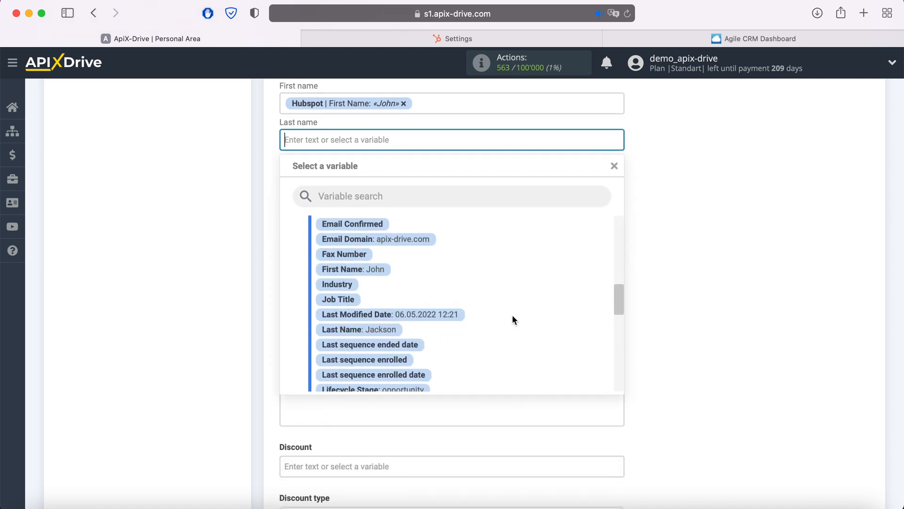
{"action": "left_click", "coordinate": [393, 331]}
Step: Map the deal contact's Phone field to the Hubspot Mobile Phone Number variable
{"action": "left_click", "coordinate": [389, 175]}
{"action": "scroll", "coordinate": [414, 225], "scroll_direction": "down", "scroll_amount": 1}
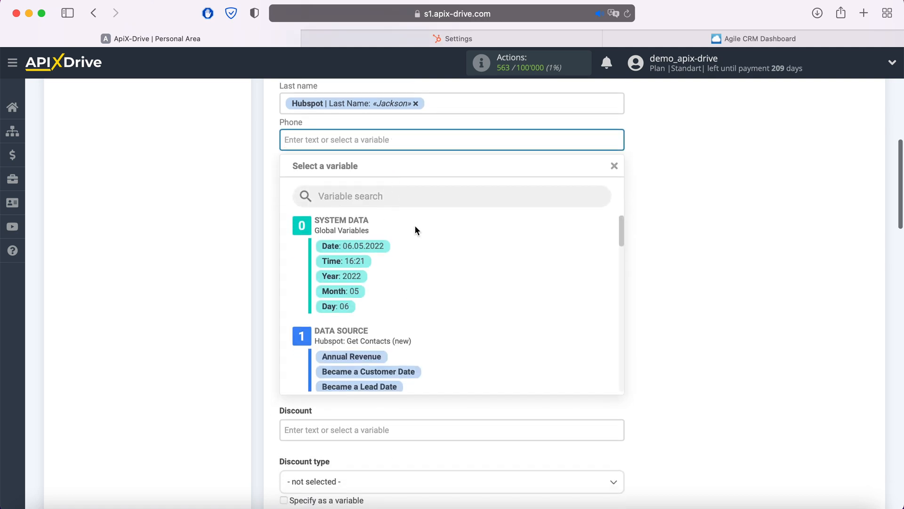
{"action": "scroll", "coordinate": [532, 307], "scroll_direction": "down", "scroll_amount": 3}
{"action": "scroll", "coordinate": [533, 309], "scroll_direction": "down", "scroll_amount": 5}
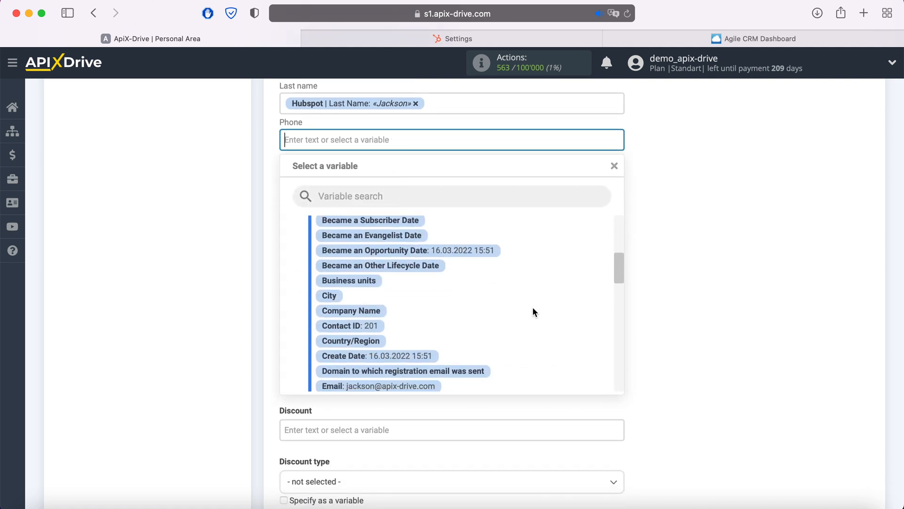
{"action": "scroll", "coordinate": [532, 311], "scroll_direction": "down", "scroll_amount": 4}
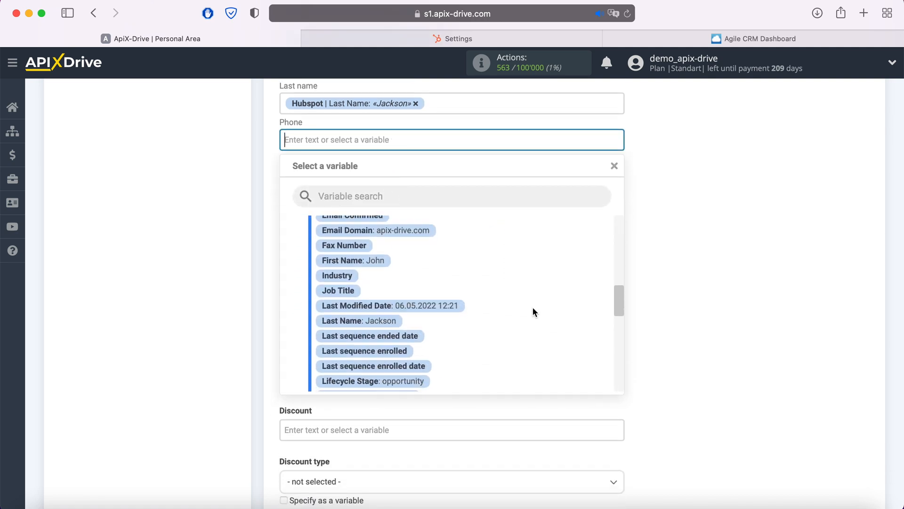
{"action": "left_click", "coordinate": [459, 334]}
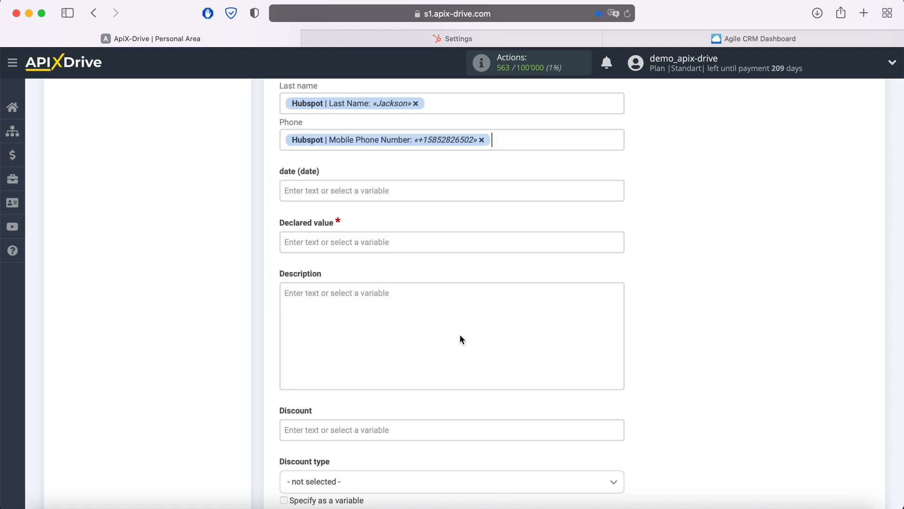
Step: Set the required Declared value of the deal to 100
{"action": "left_click", "coordinate": [400, 242]}
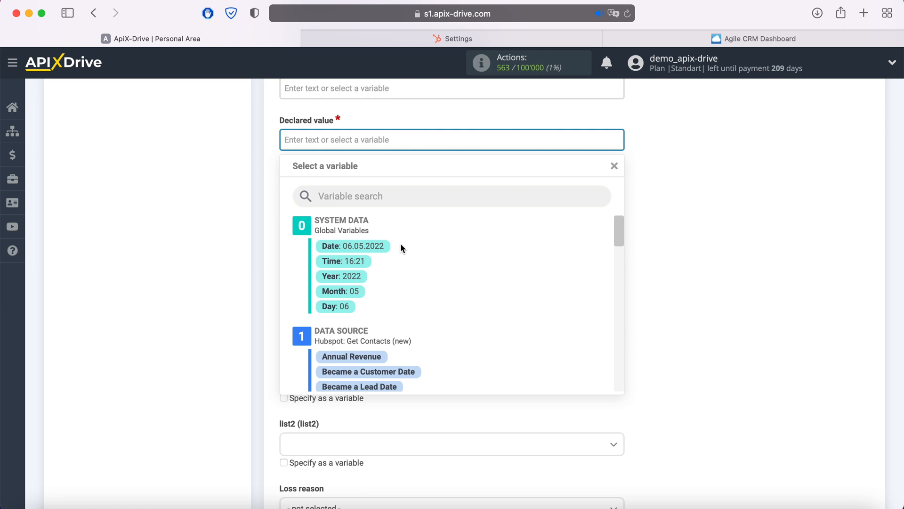
{"action": "type", "text": "100"}
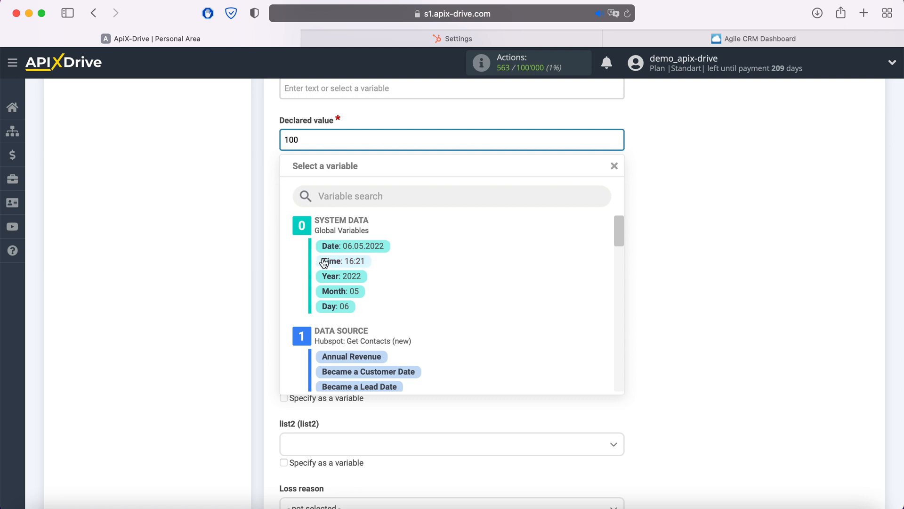
{"action": "left_click", "coordinate": [270, 258]}
Step: Fill the deal's Description with the Hubspot Became an Opportunity Date variable
{"action": "left_click", "coordinate": [315, 217]}
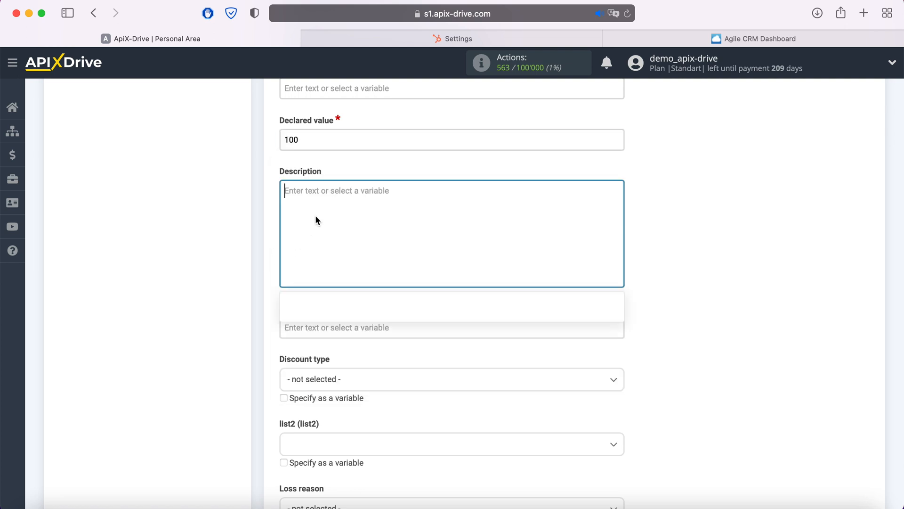
{"action": "scroll", "coordinate": [498, 395], "scroll_direction": "down", "scroll_amount": 5}
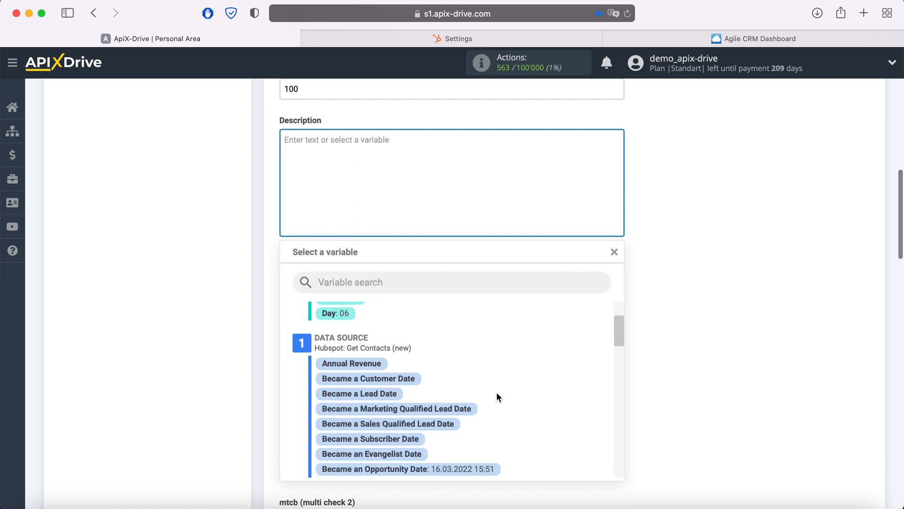
{"action": "left_click", "coordinate": [469, 422]}
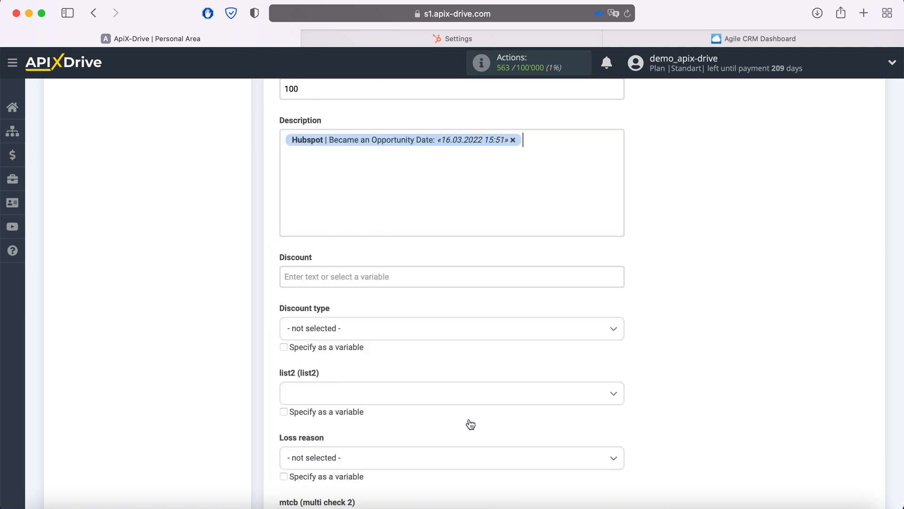
Step: Label the date variable in the deal's Description "Date" and add a second line "Web" followed by the Hubspot Email Domain variable
{"action": "left_click", "coordinate": [309, 184]}
{"action": "type", "text": "Date"}
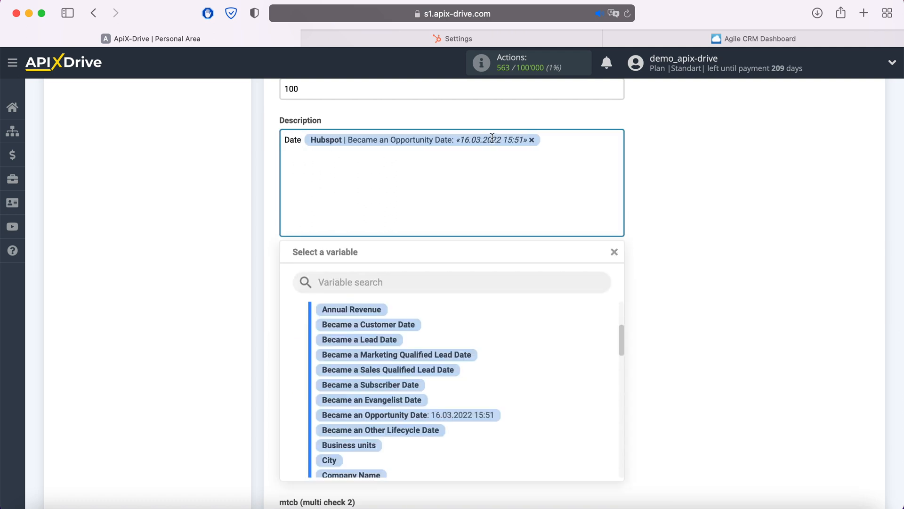
{"action": "left_click", "coordinate": [567, 143]}
{"action": "key", "text": "Return"}
{"action": "type", "text": "Web"}
{"action": "scroll", "coordinate": [497, 375], "scroll_direction": "down", "scroll_amount": 5}
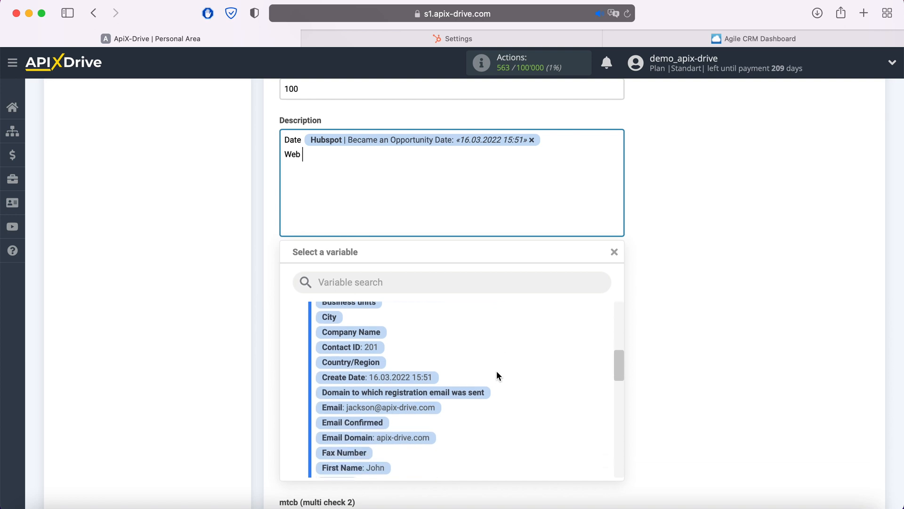
{"action": "scroll", "coordinate": [495, 375], "scroll_direction": "down", "scroll_amount": 1}
{"action": "left_click", "coordinate": [423, 400]}
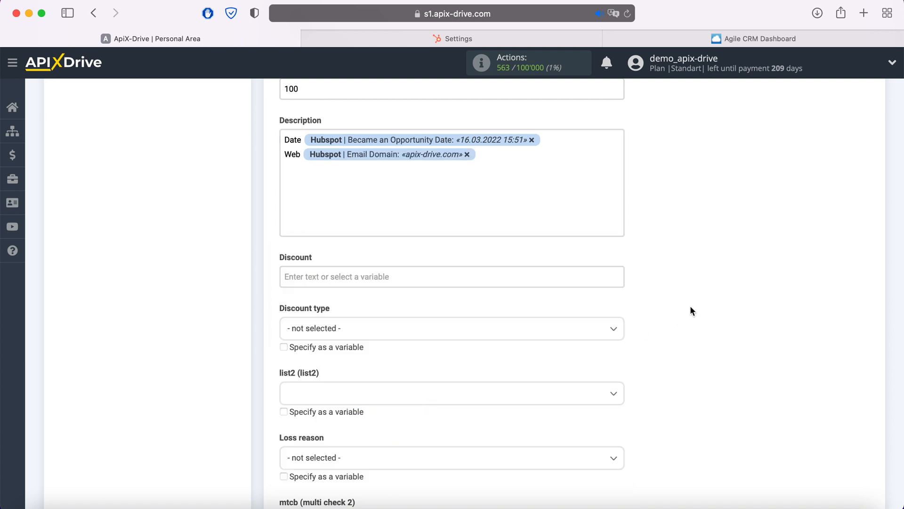
Step: Set the deal's Name to "New Contact from Hubspot" followed by the Hubspot First Name and Last Name variables
{"action": "scroll", "coordinate": [690, 307], "scroll_direction": "down", "scroll_amount": 5}
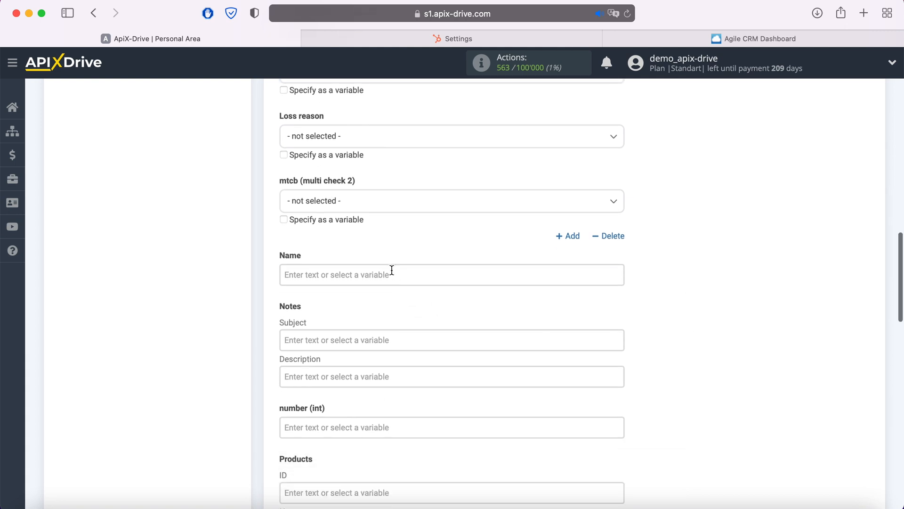
{"action": "left_click", "coordinate": [391, 269]}
{"action": "type", "text": "New Con"}
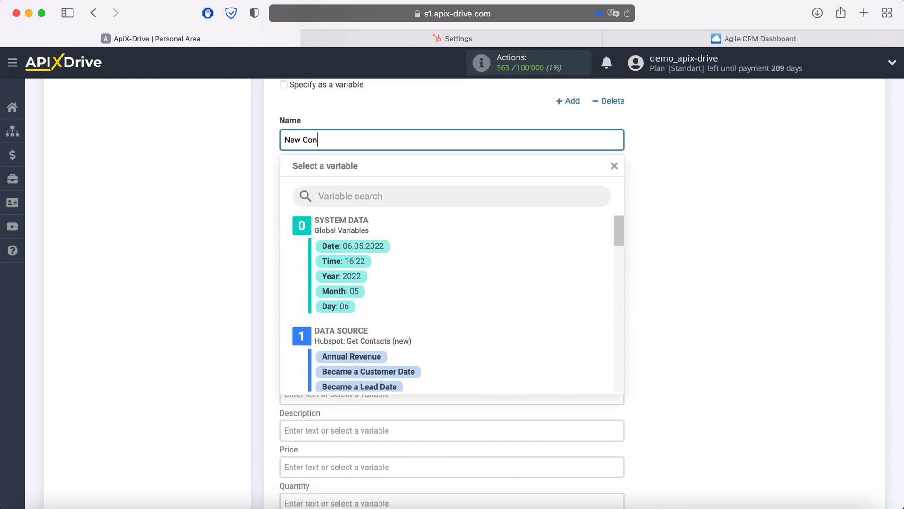
{"action": "type", "text": "tact from Hubspot"}
{"action": "scroll", "coordinate": [521, 324], "scroll_direction": "down", "scroll_amount": 5}
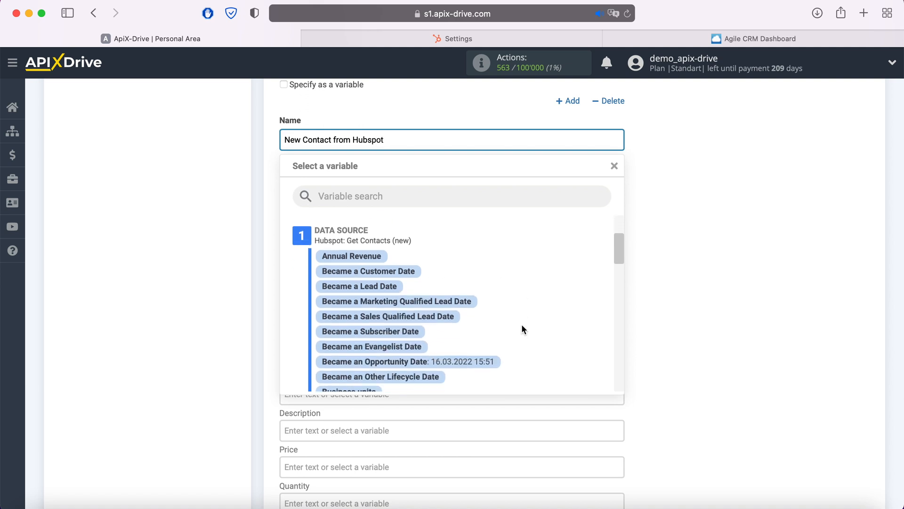
{"action": "scroll", "coordinate": [522, 329], "scroll_direction": "down", "scroll_amount": 6}
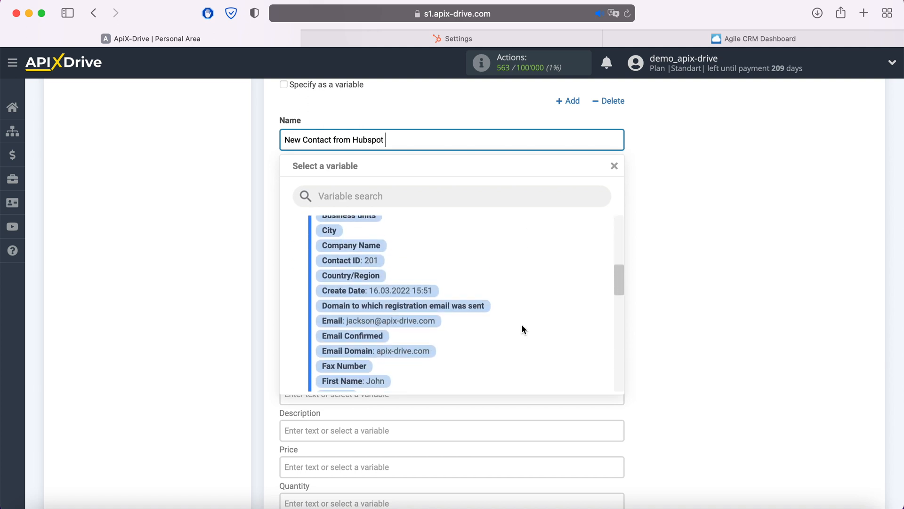
{"action": "left_click", "coordinate": [375, 304]}
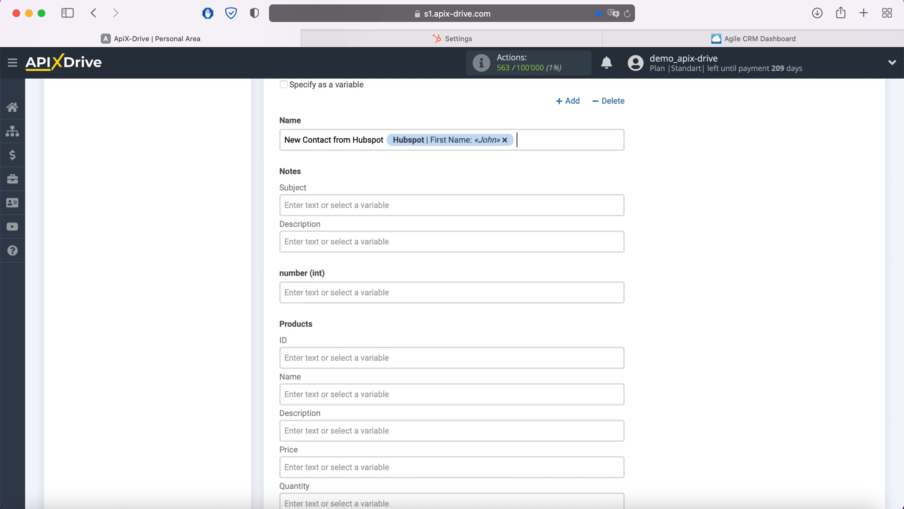
{"action": "left_click", "coordinate": [549, 137]}
{"action": "scroll", "coordinate": [501, 300], "scroll_direction": "down", "scroll_amount": 3}
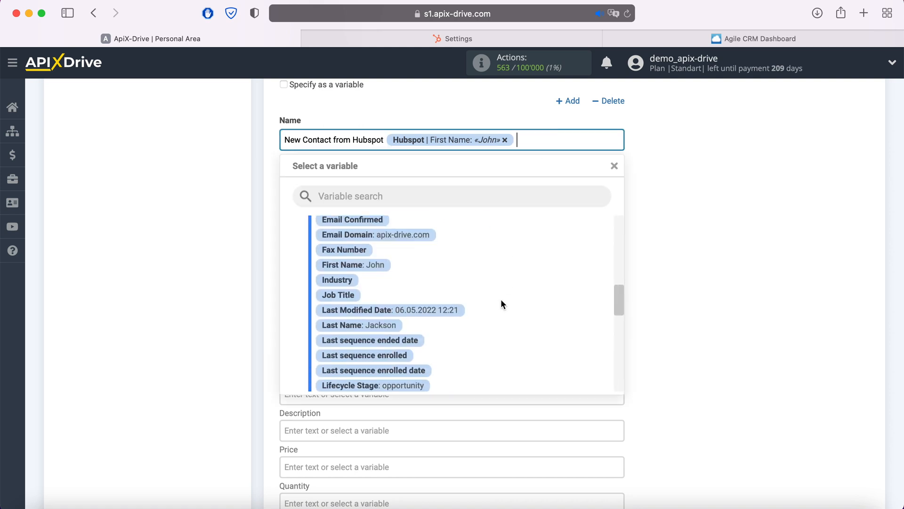
{"action": "left_click", "coordinate": [394, 314]}
Step: Set the Name of the deal's product to "iPhone 4s 16Gb"
{"action": "scroll", "coordinate": [394, 313], "scroll_direction": "down", "scroll_amount": 3}
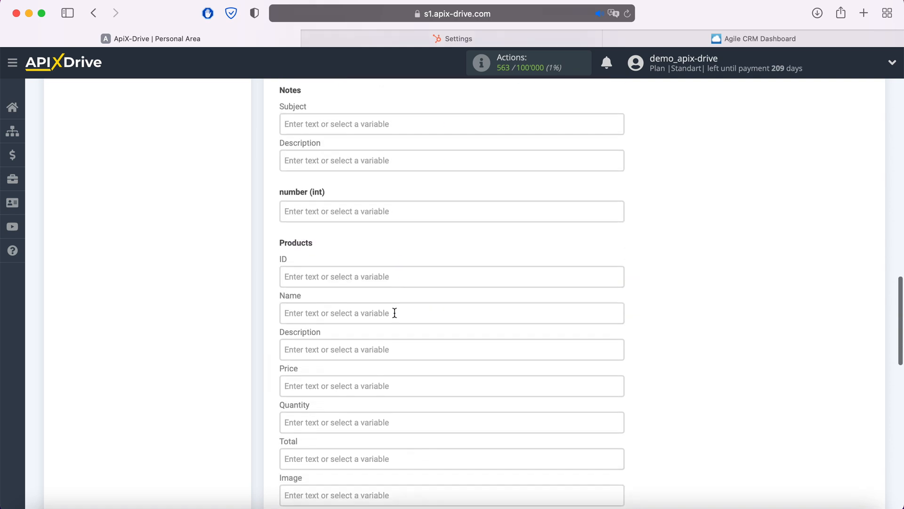
{"action": "left_click", "coordinate": [371, 279]}
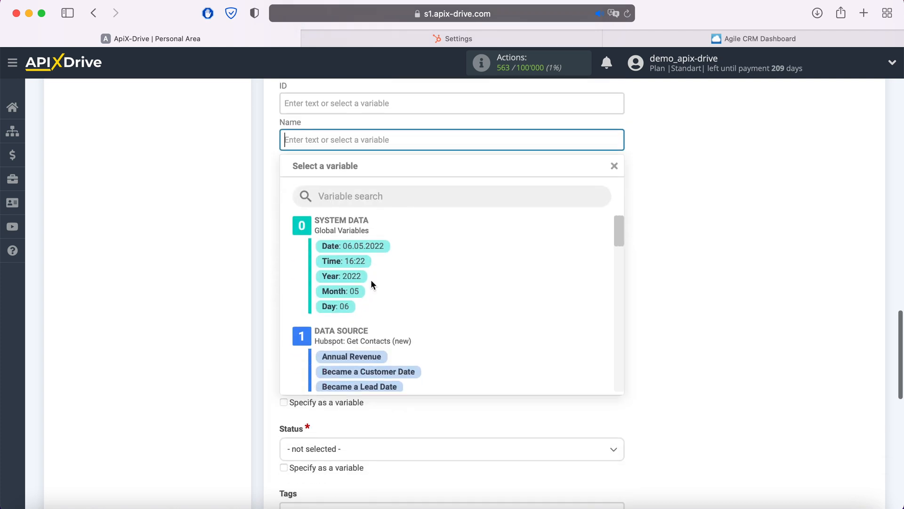
{"action": "type", "text": "iPhone 4"}
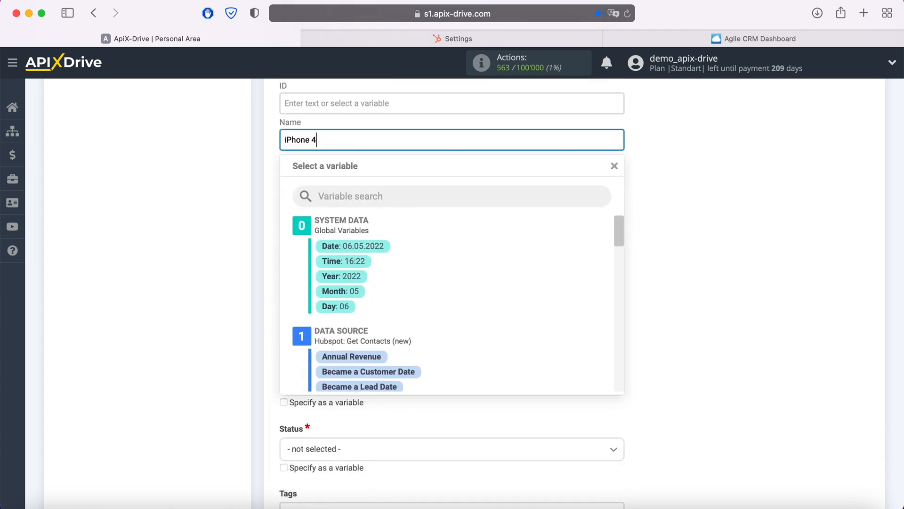
{"action": "type", "text": "s 16Gb"}
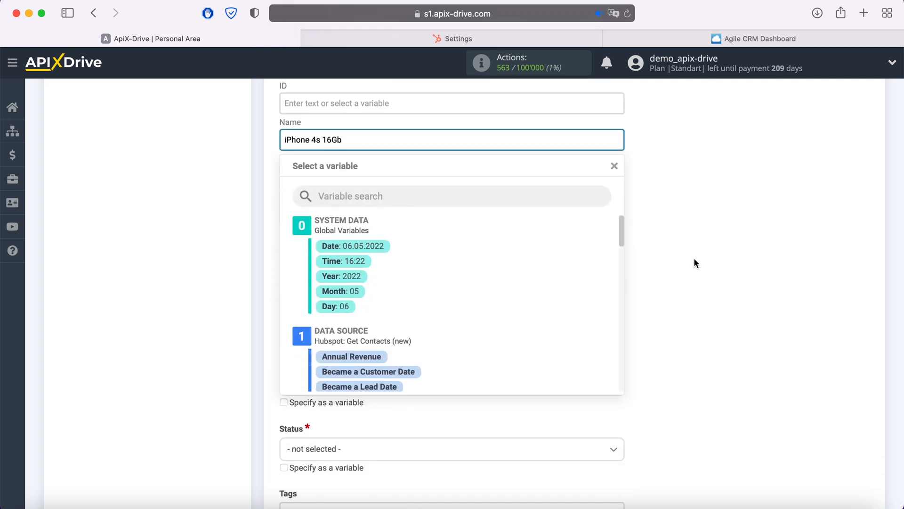
{"action": "left_click", "coordinate": [693, 258]}
Step: Set the product's Quantity to 1 and its Total to 100
{"action": "left_click", "coordinate": [372, 249]}
{"action": "type", "text": "1"}
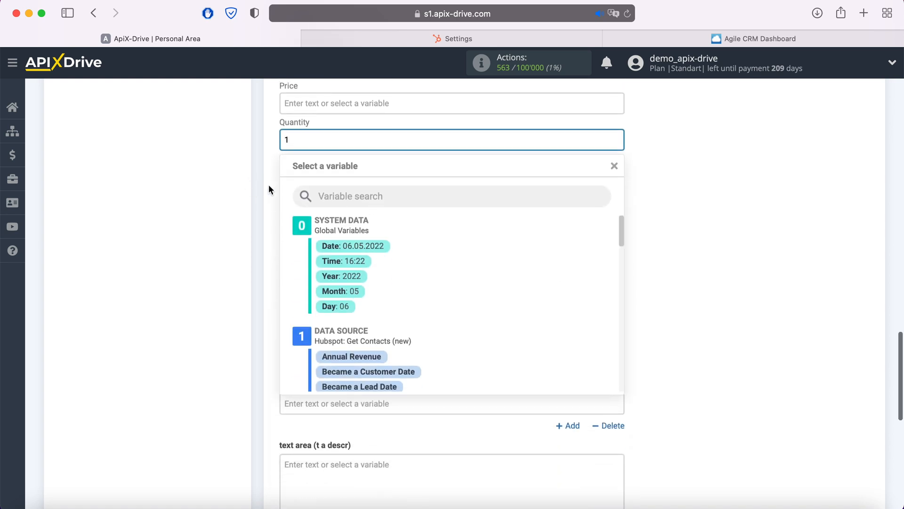
{"action": "left_click", "coordinate": [269, 186]}
{"action": "left_click", "coordinate": [316, 174]}
{"action": "type", "text": "100"}
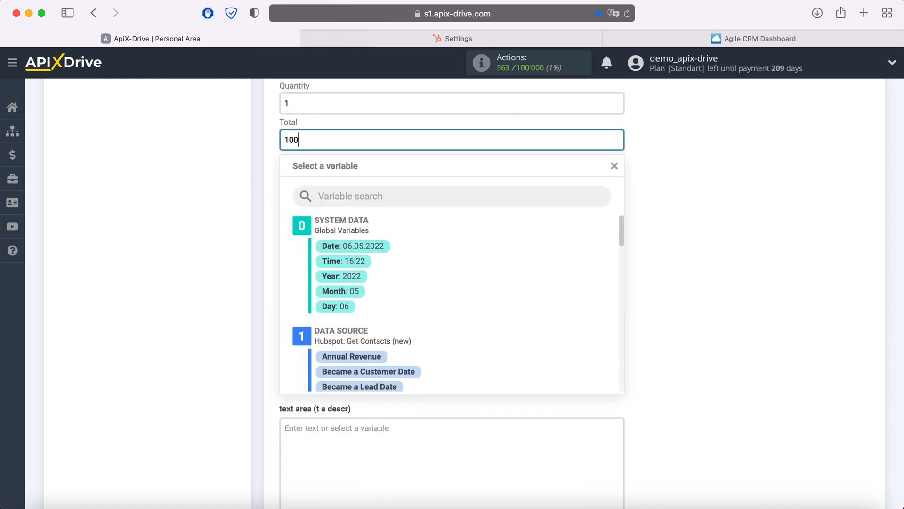
{"action": "left_click", "coordinate": [725, 186]}
Step: Set the required deal Status to "Default: New" and continue to the test stage
{"action": "scroll", "coordinate": [725, 186], "scroll_direction": "down", "scroll_amount": 5}
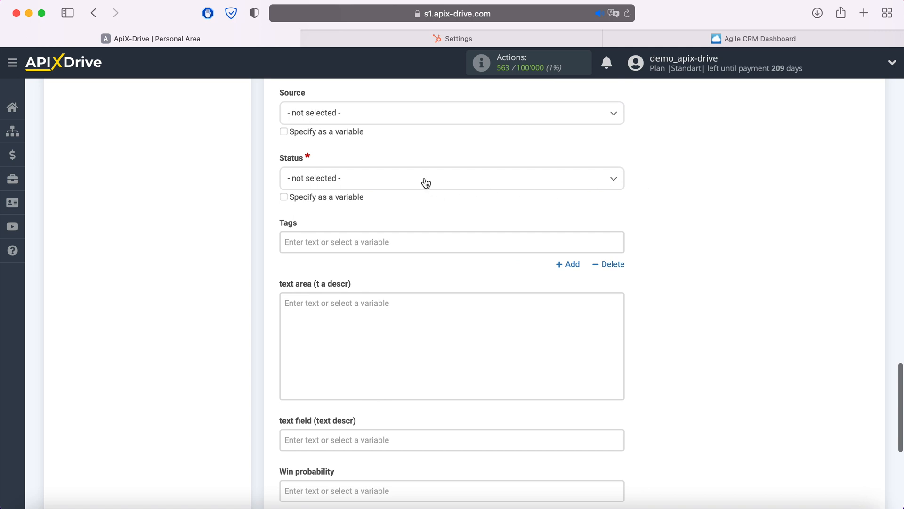
{"action": "left_click", "coordinate": [425, 183]}
{"action": "left_click", "coordinate": [330, 242]}
{"action": "scroll", "coordinate": [333, 245], "scroll_direction": "down", "scroll_amount": 3}
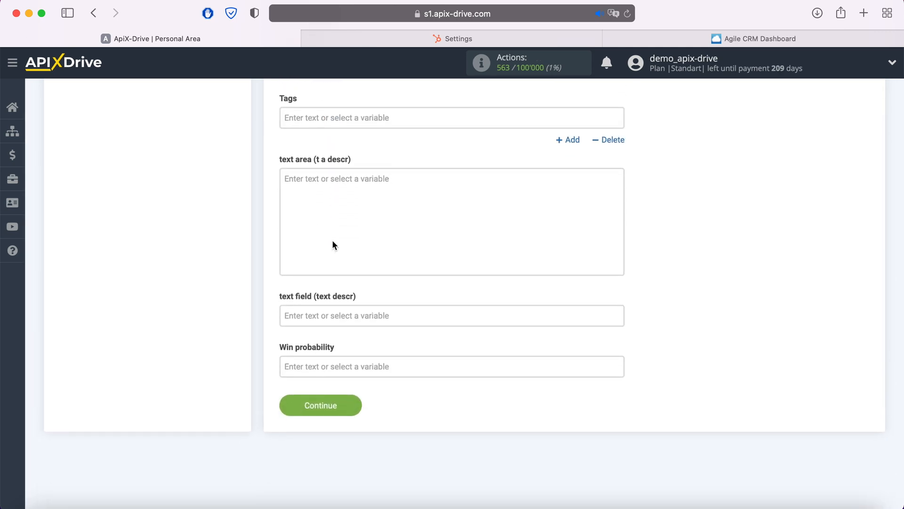
{"action": "left_click", "coordinate": [355, 404]}
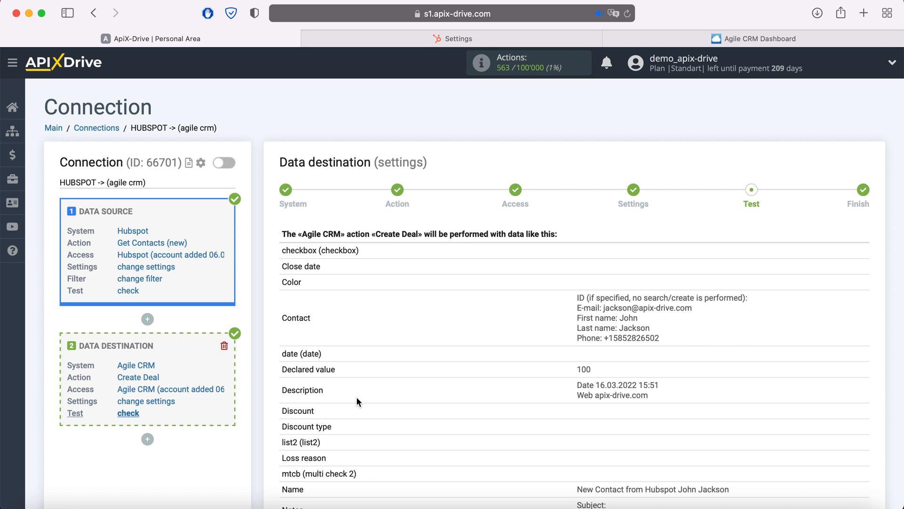
Step: Review the sample deal data and send the test data to Agile CRM
{"action": "scroll", "coordinate": [357, 401], "scroll_direction": "down", "scroll_amount": 5}
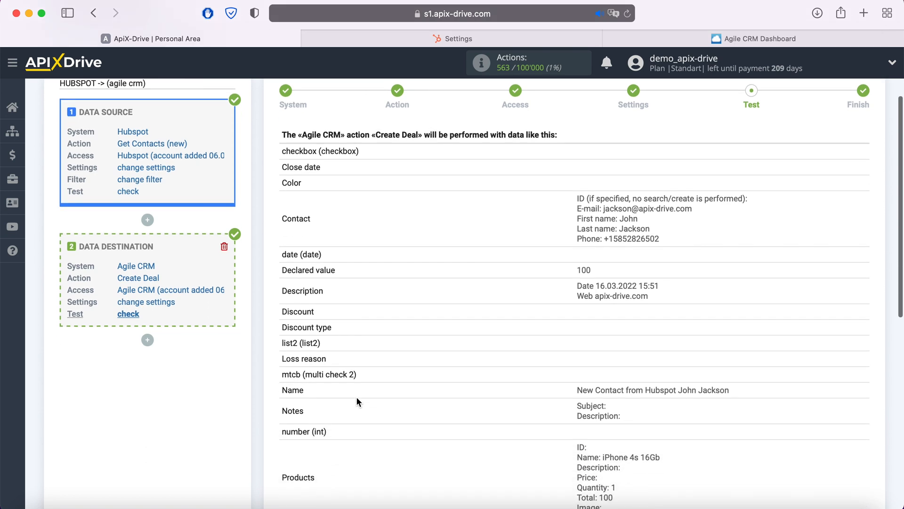
{"action": "scroll", "coordinate": [357, 401], "scroll_direction": "down", "scroll_amount": 2}
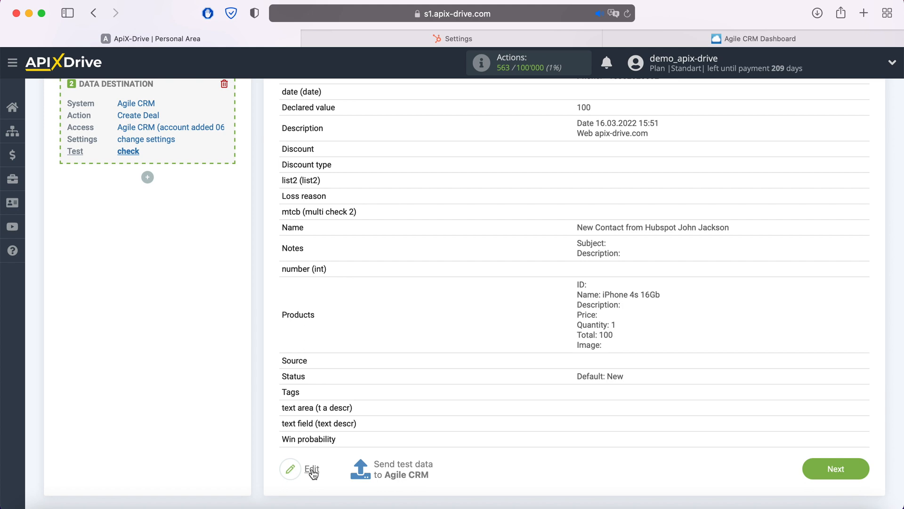
{"action": "left_click", "coordinate": [407, 468]}
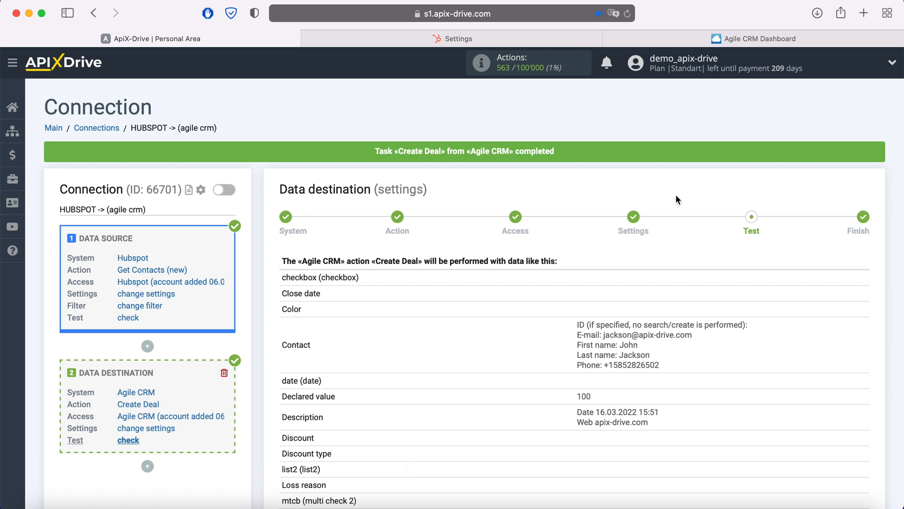
Step: Switch to Agile CRM and inspect the newly created test deal and its contact record
{"action": "left_click", "coordinate": [714, 38]}
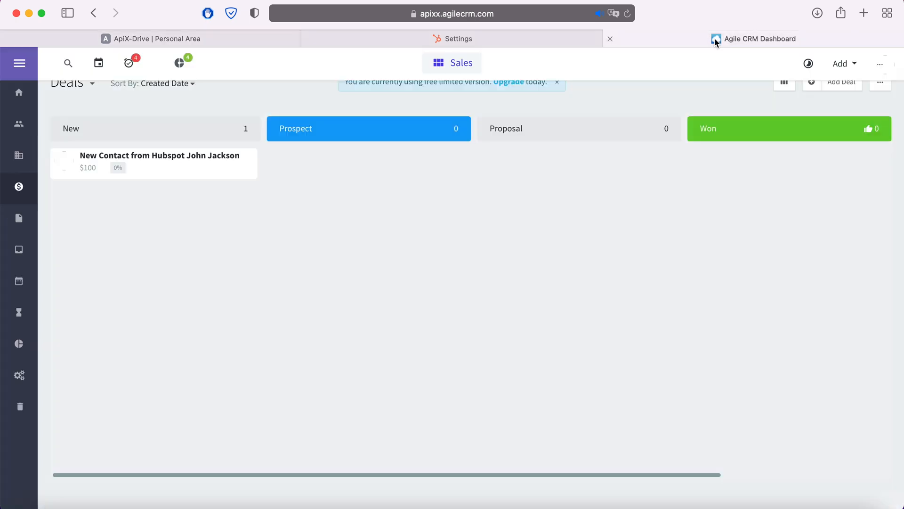
{"action": "left_click", "coordinate": [180, 164]}
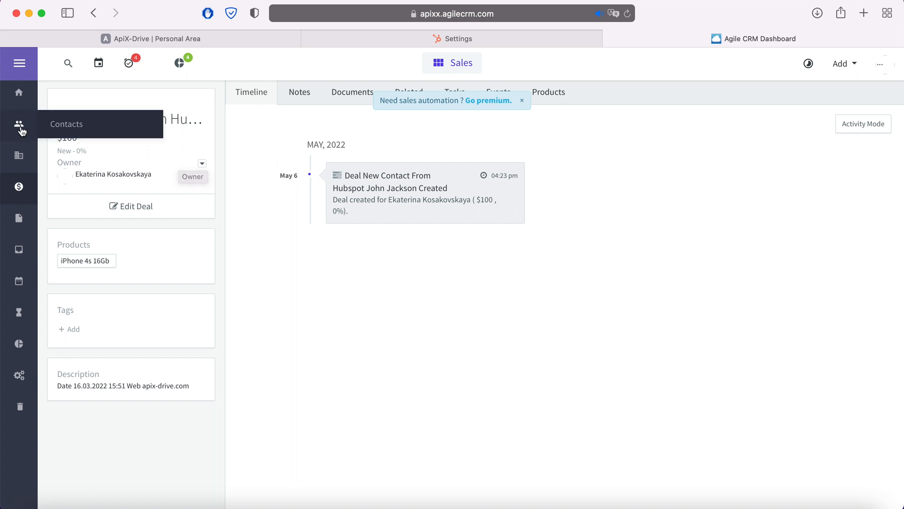
{"action": "left_click", "coordinate": [21, 128]}
{"action": "left_click", "coordinate": [139, 190]}
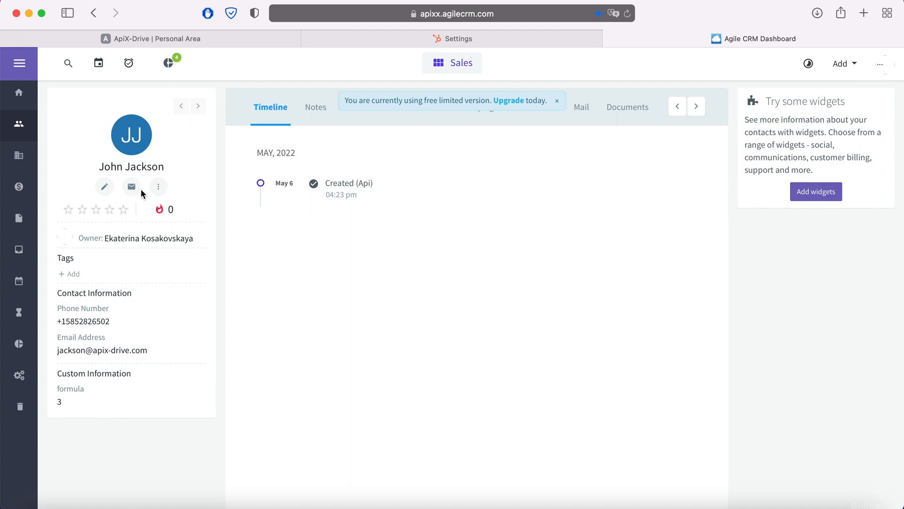
Step: Return to ApiX-Drive, finish the data destination setup and enable auto-update for the connection
{"action": "left_click", "coordinate": [225, 42]}
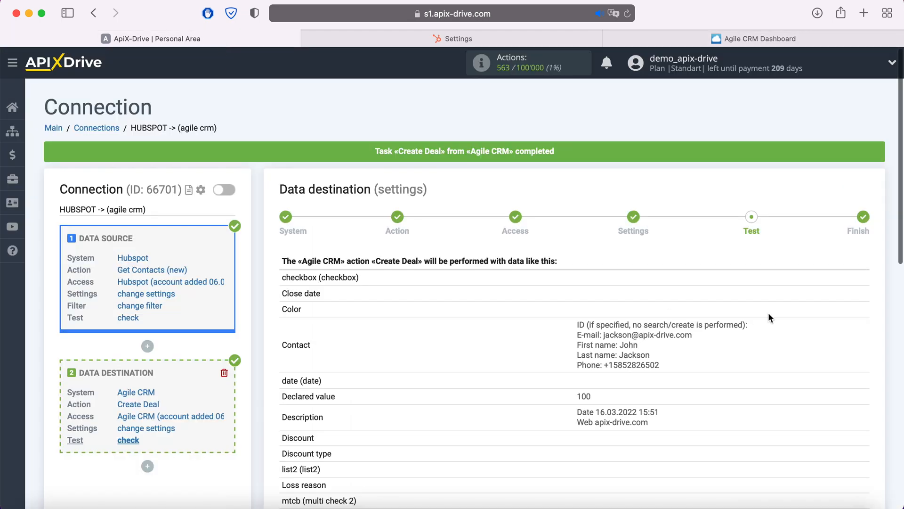
{"action": "scroll", "coordinate": [767, 313], "scroll_direction": "down", "scroll_amount": 15}
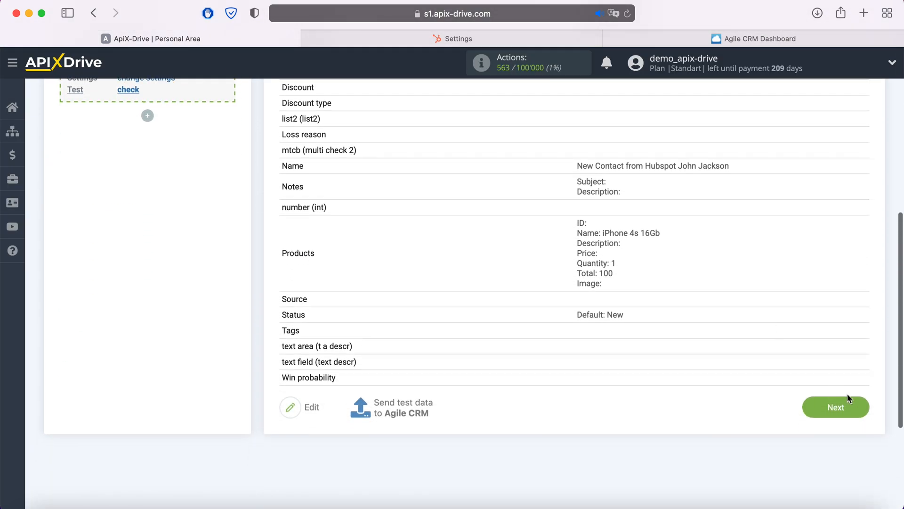
{"action": "left_click", "coordinate": [846, 398]}
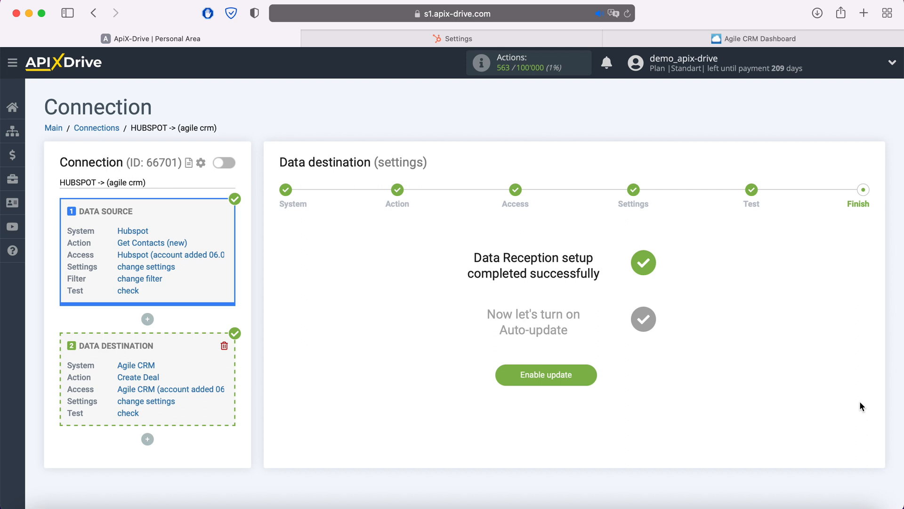
{"action": "left_click", "coordinate": [587, 369]}
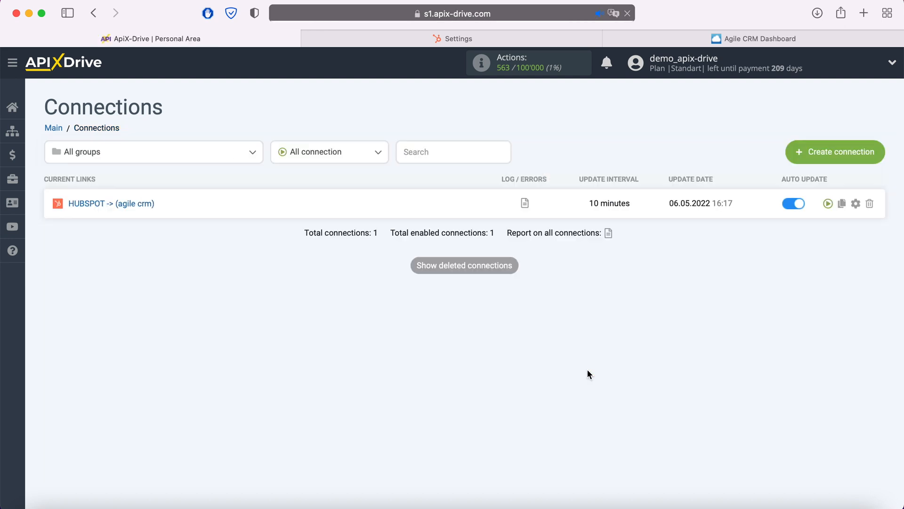
Step: Set the update interval of the HUBSPOT -> (agile crm) connection to 5 minutes and save
{"action": "left_click", "coordinate": [855, 204]}
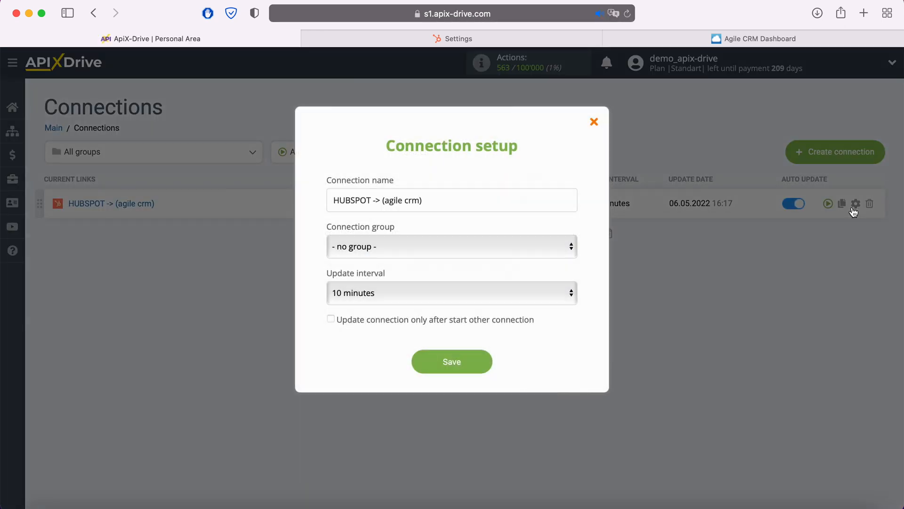
{"action": "left_click", "coordinate": [557, 292]}
{"action": "left_click", "coordinate": [473, 275]}
{"action": "left_click", "coordinate": [485, 360]}
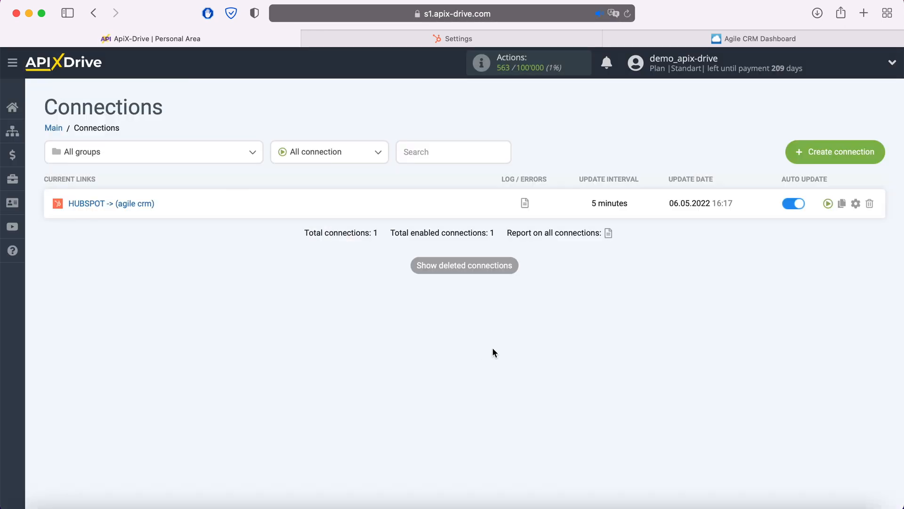